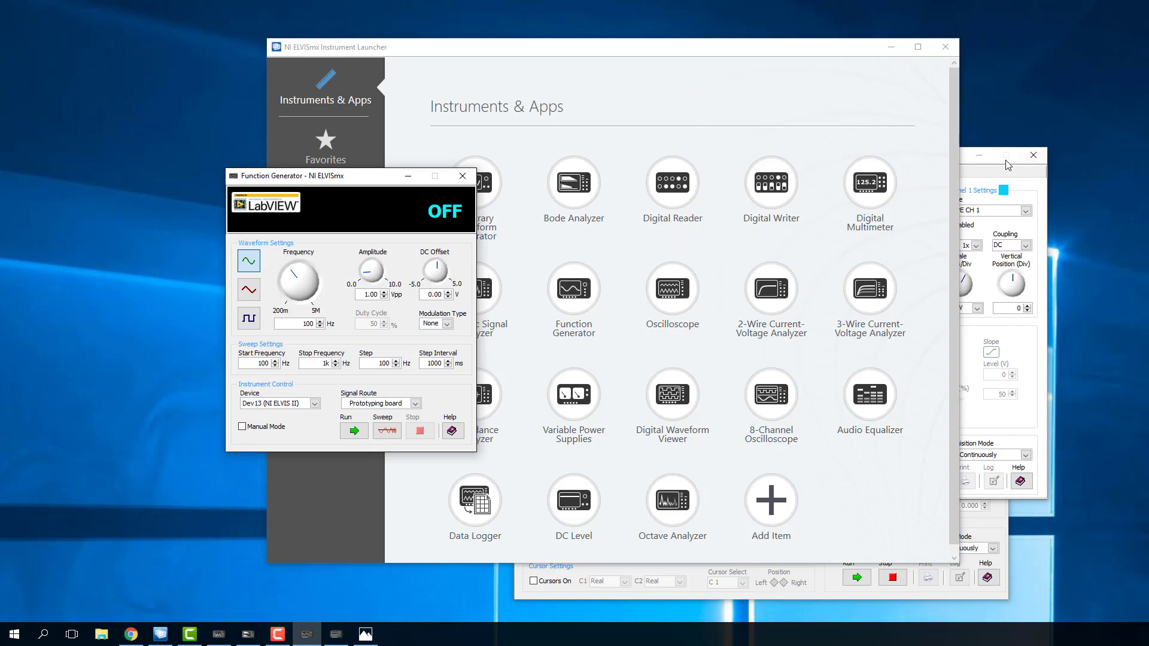
- Bring the Oscilloscope window to the front and start the function generator's sine output at 100 Hz
left_click(979, 156)
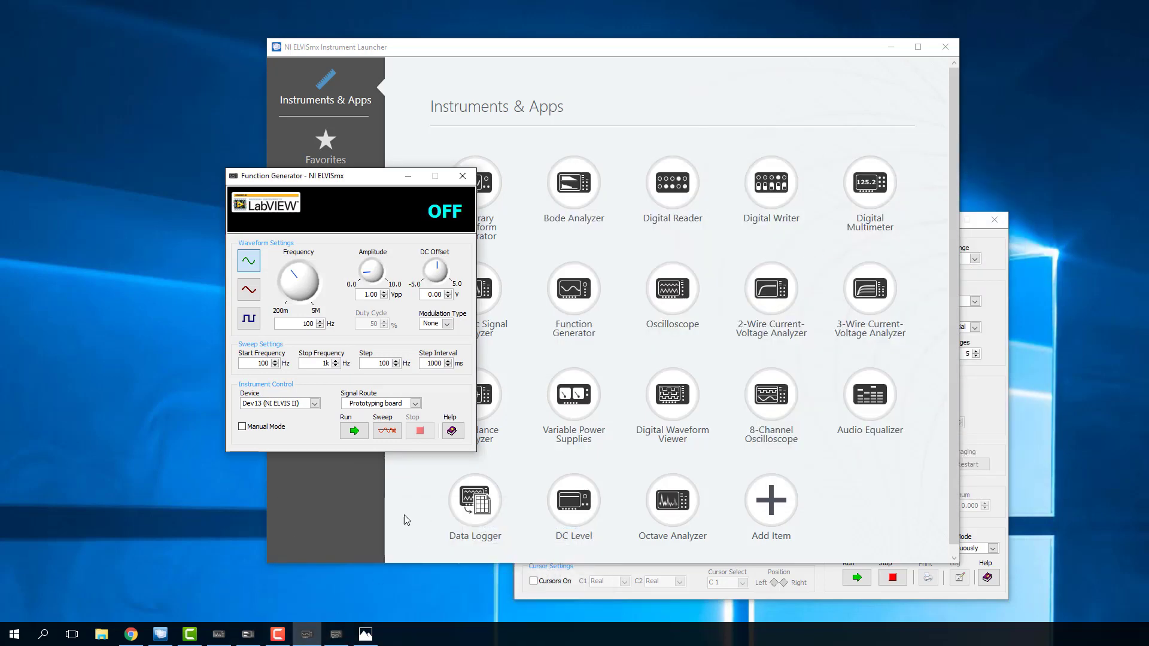
left_click(337, 636)
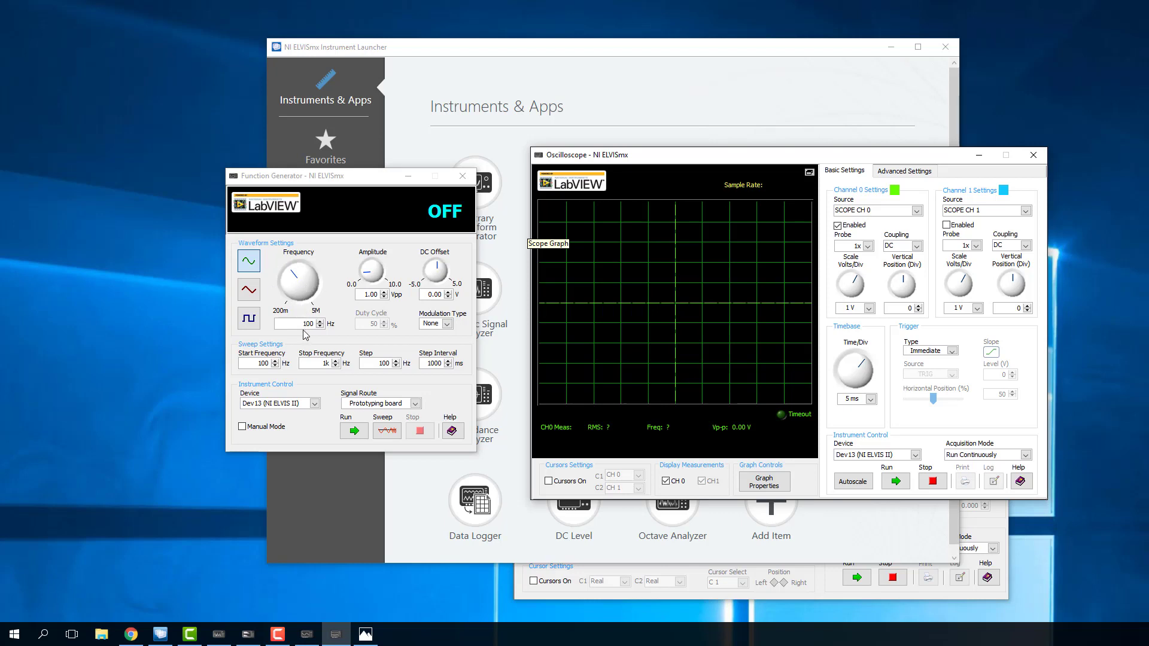
left_click(354, 429)
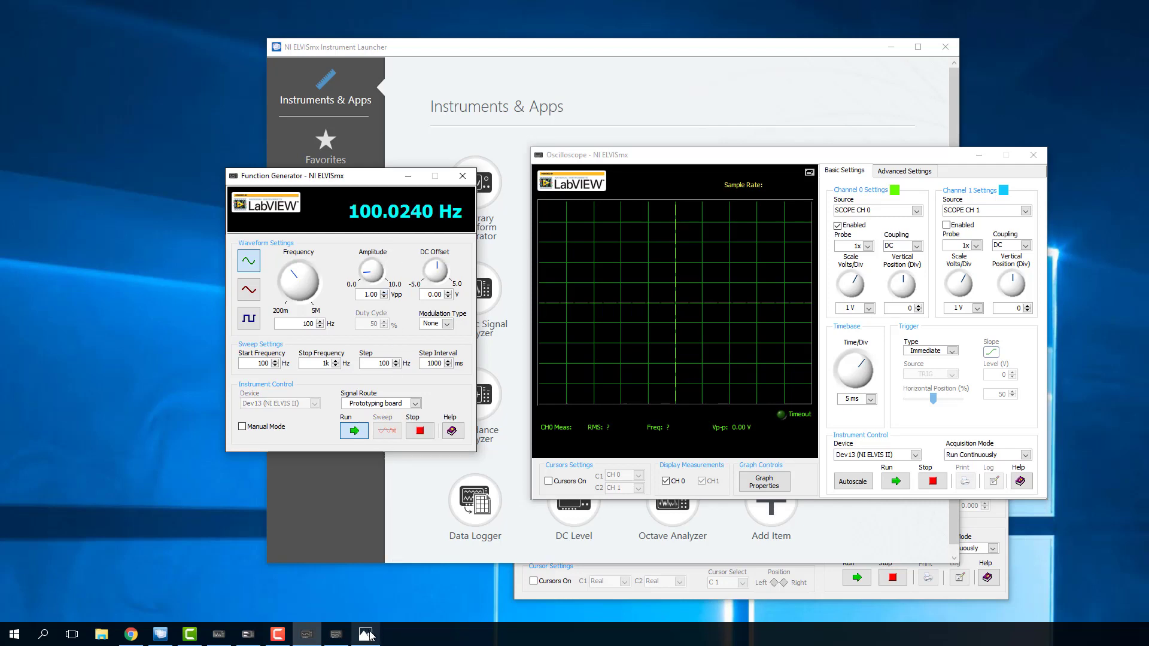
- View the photo of the prototyping board wiring to check the analog input connections, and close it
left_click(366, 583)
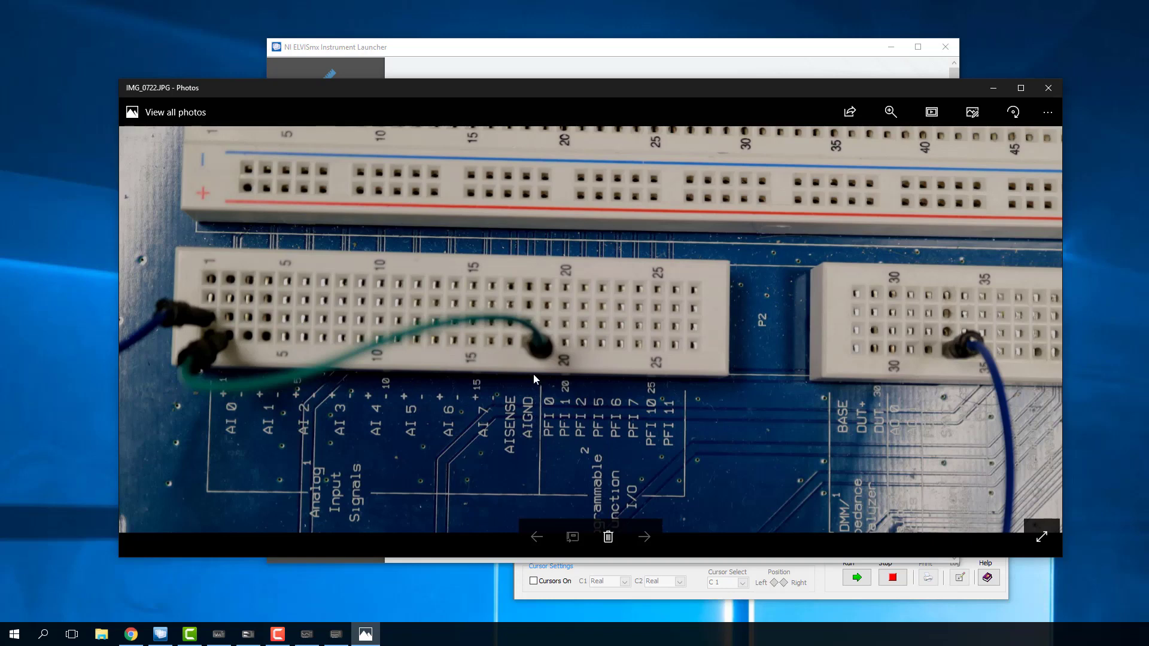
left_click(1055, 88)
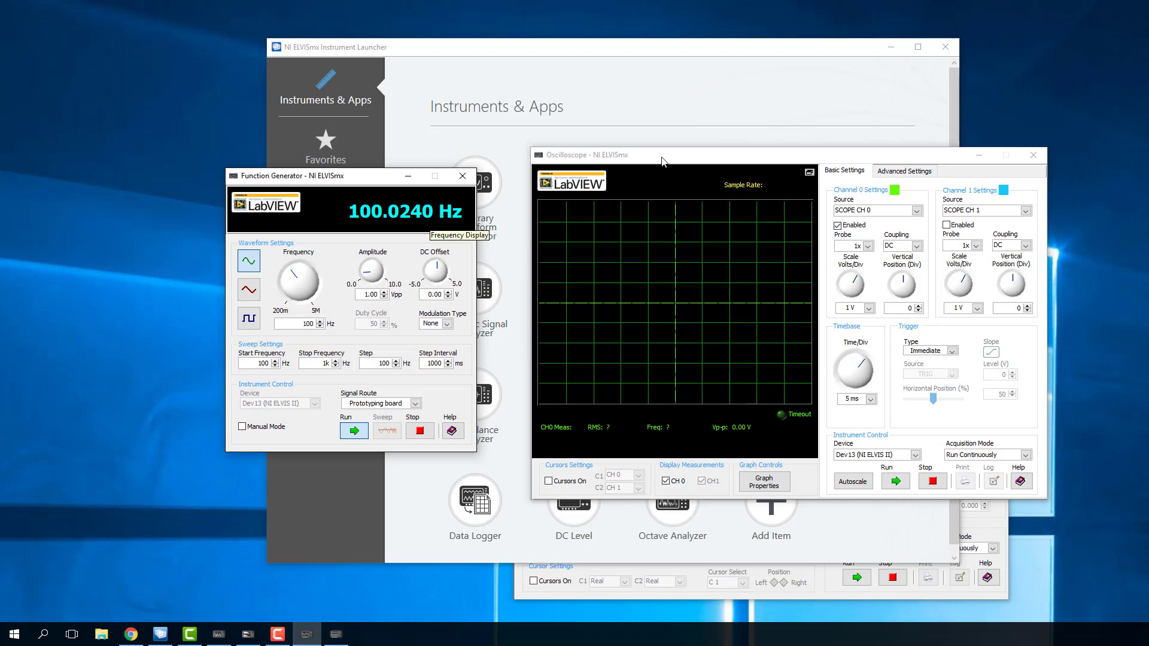
- Set the oscilloscope's Channel 0 source to AI 0 and start continuous acquisition
left_click(869, 210)
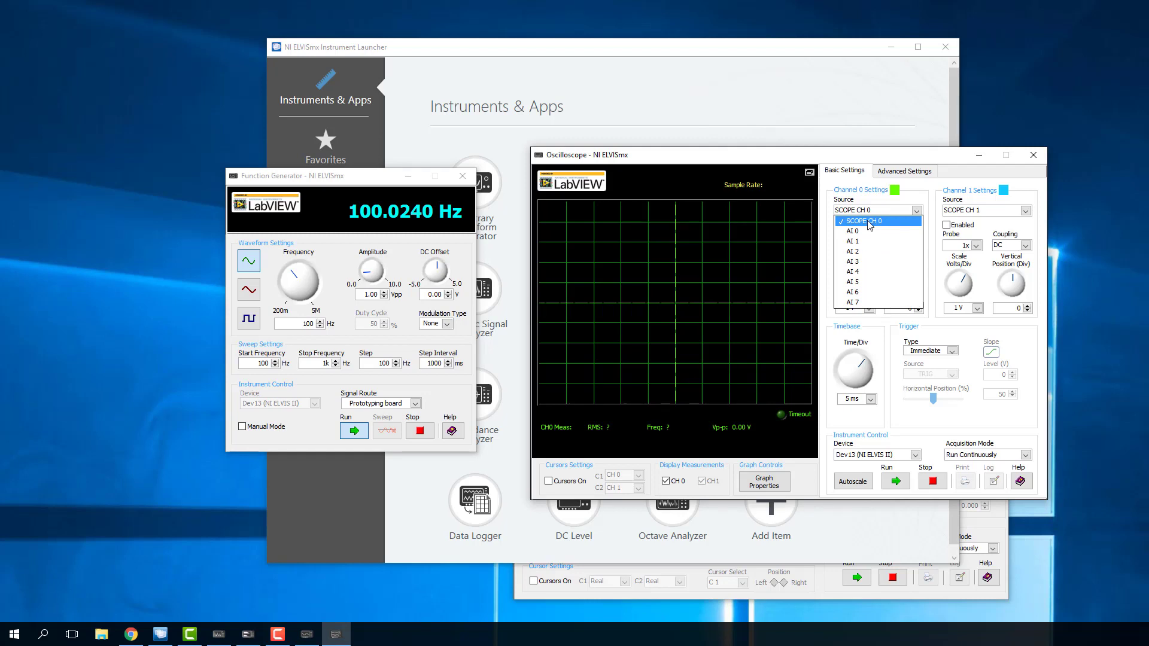
left_click(859, 232)
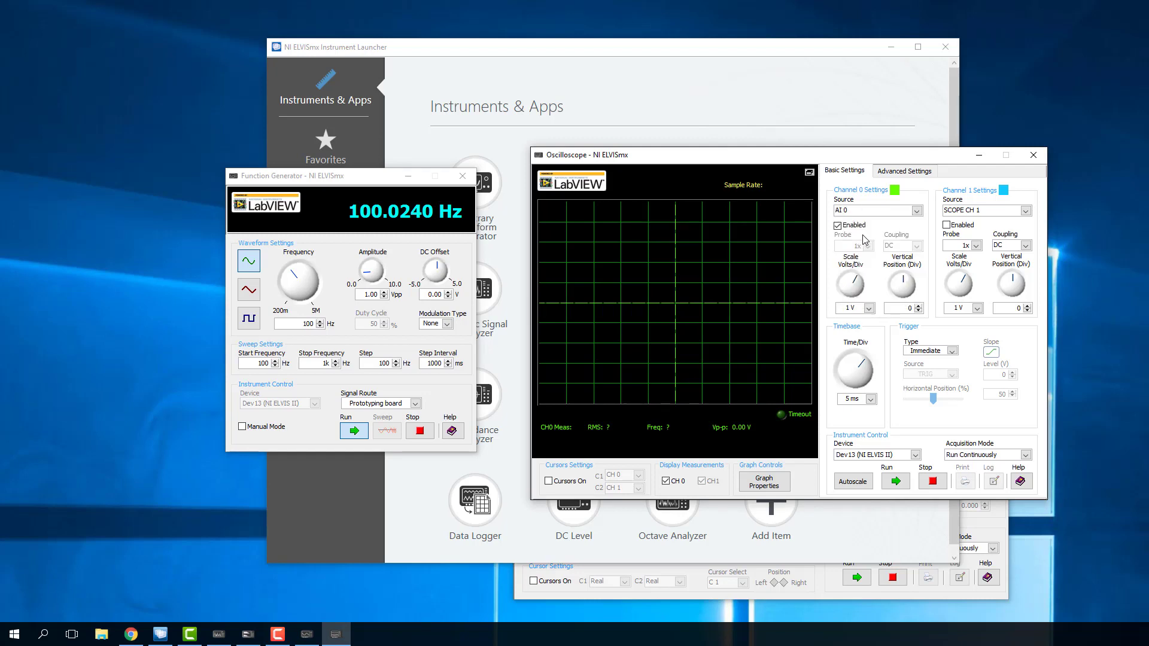
left_click(896, 484)
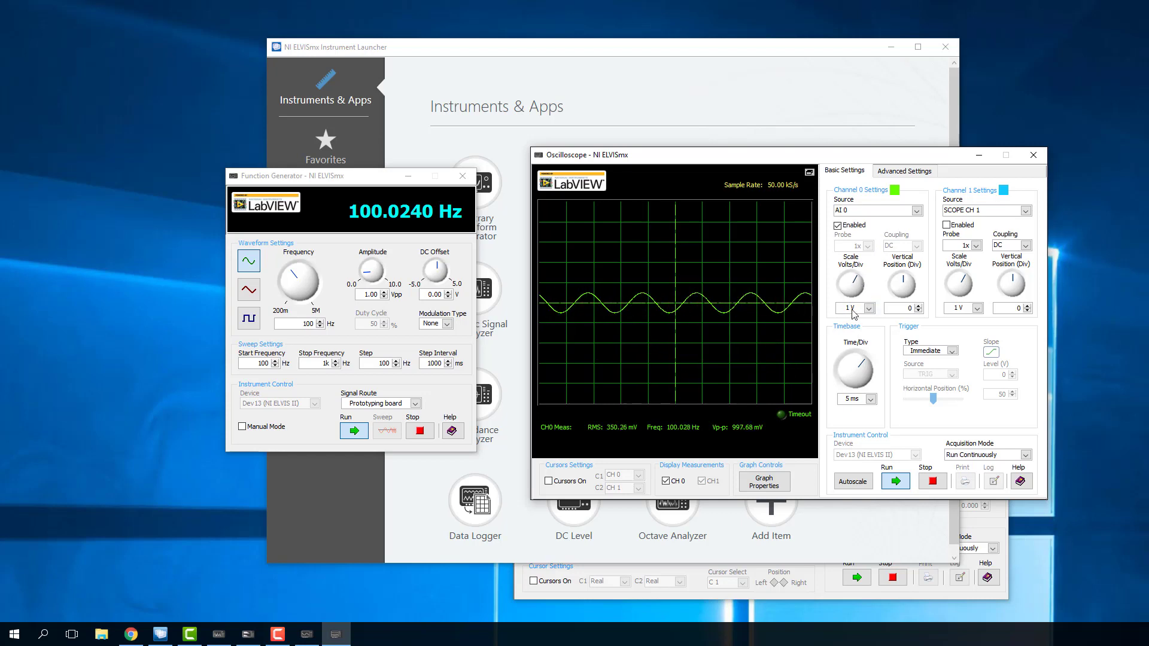
- Stop the oscilloscope, autoscale the Channel 0 trace, and restart acquisition
left_click(928, 481)
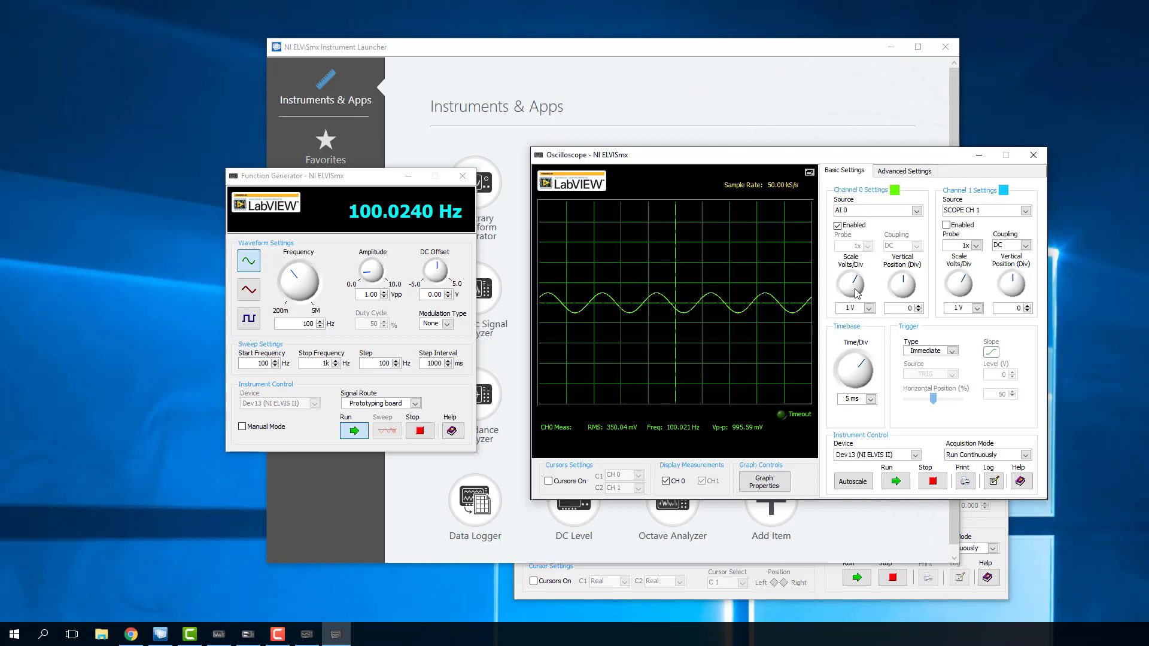
left_click(852, 481)
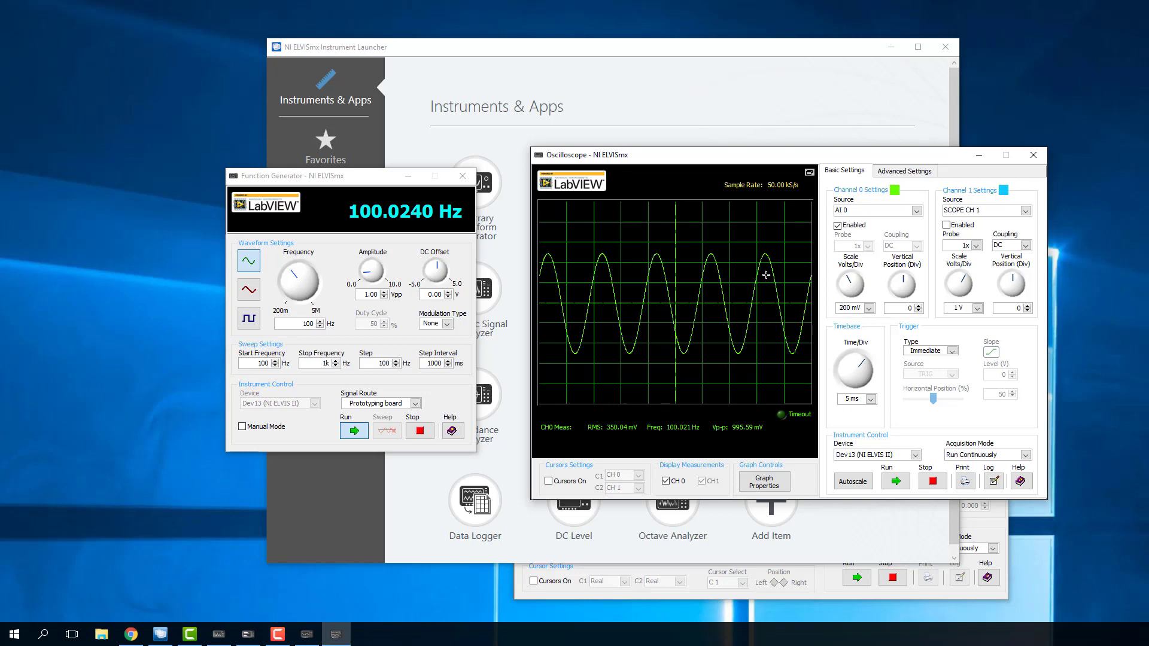
left_click(896, 481)
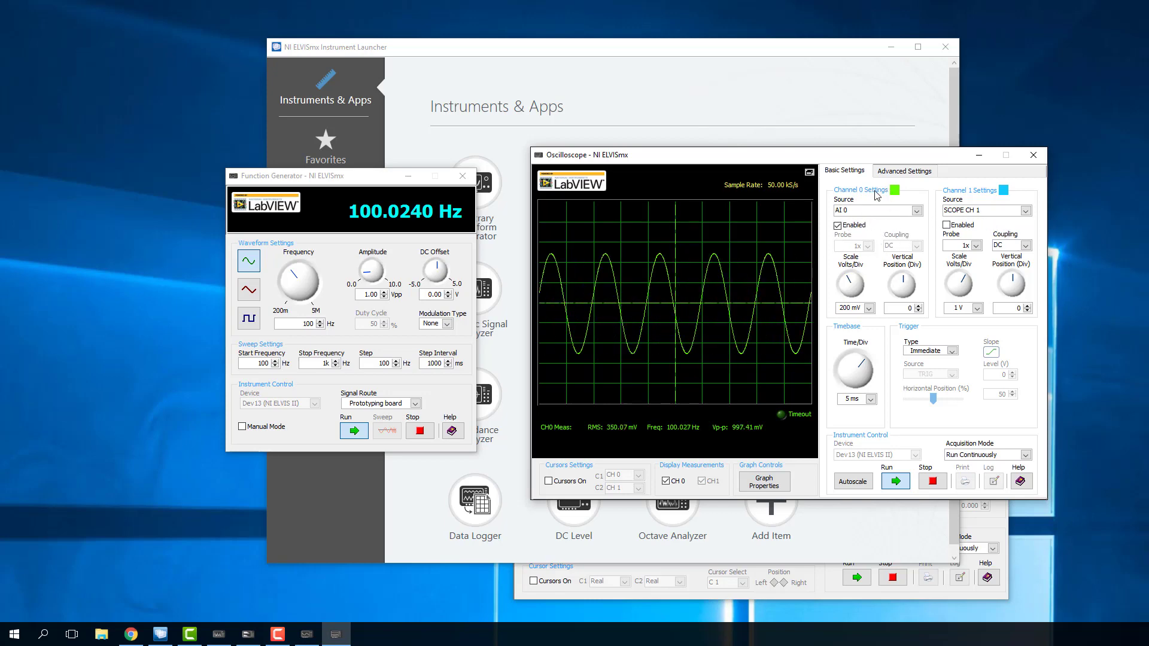
- Enable oscilloscope Channel 1 with AI 1 as its source and autoscale the traces
left_click(980, 211)
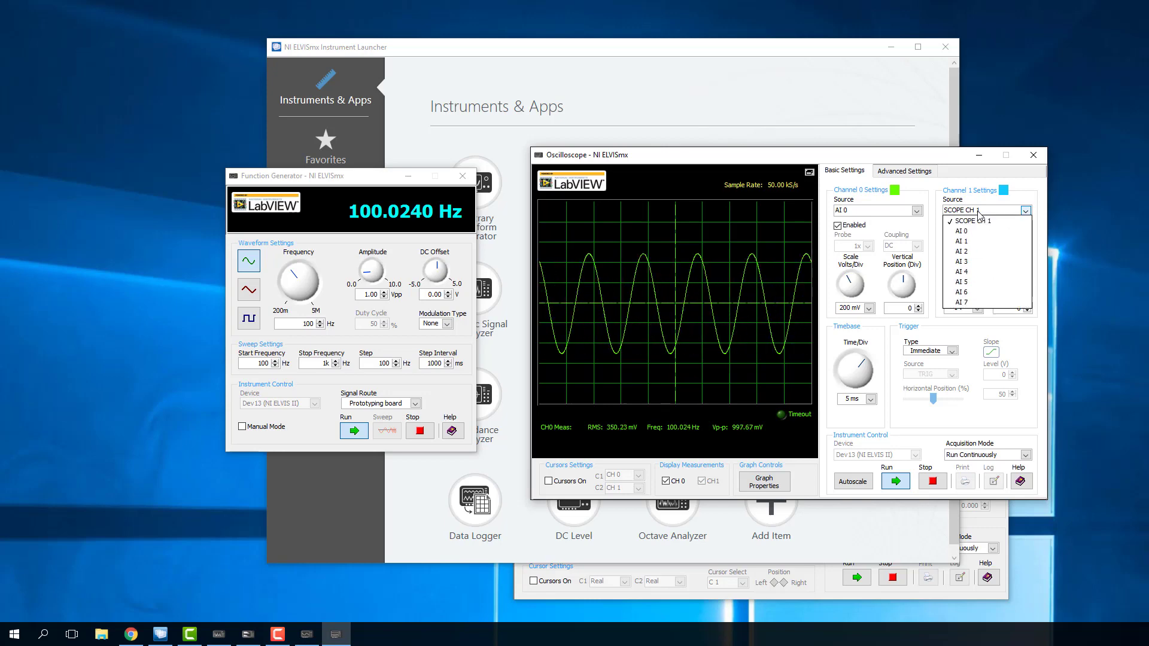
scroll(972, 240, "up", 3)
left_click(971, 242)
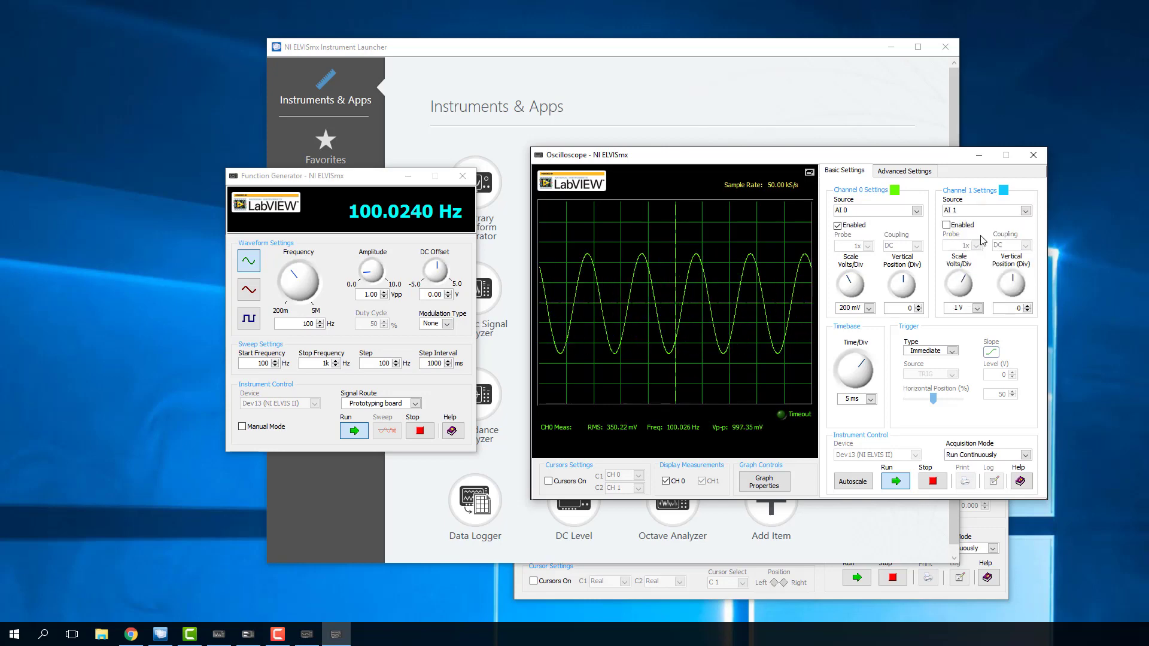
left_click(946, 226)
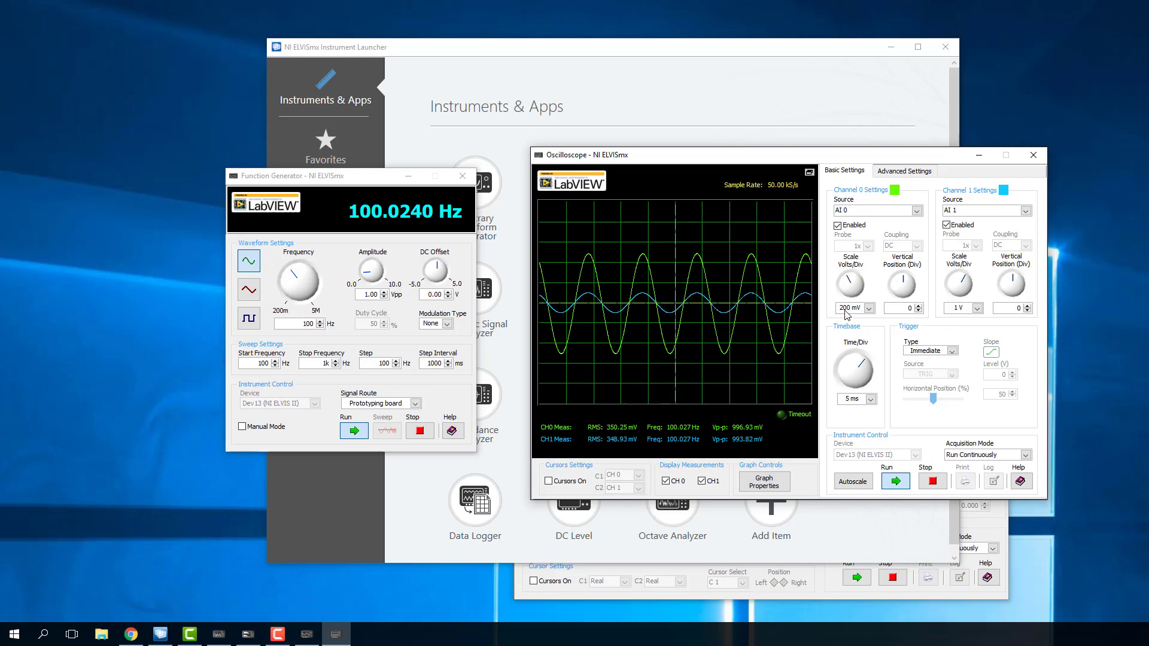
left_click(860, 478)
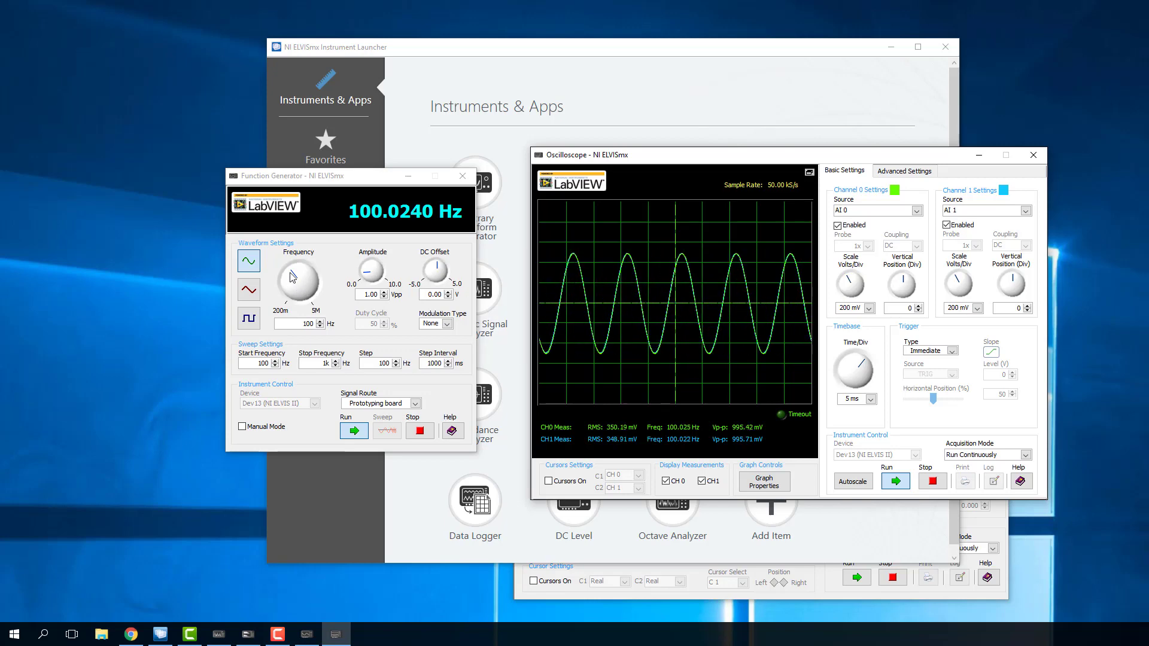
- Set the function generator's frequency to 1 Hz
left_click_drag(292, 277, 292, 299)
double_click(294, 323)
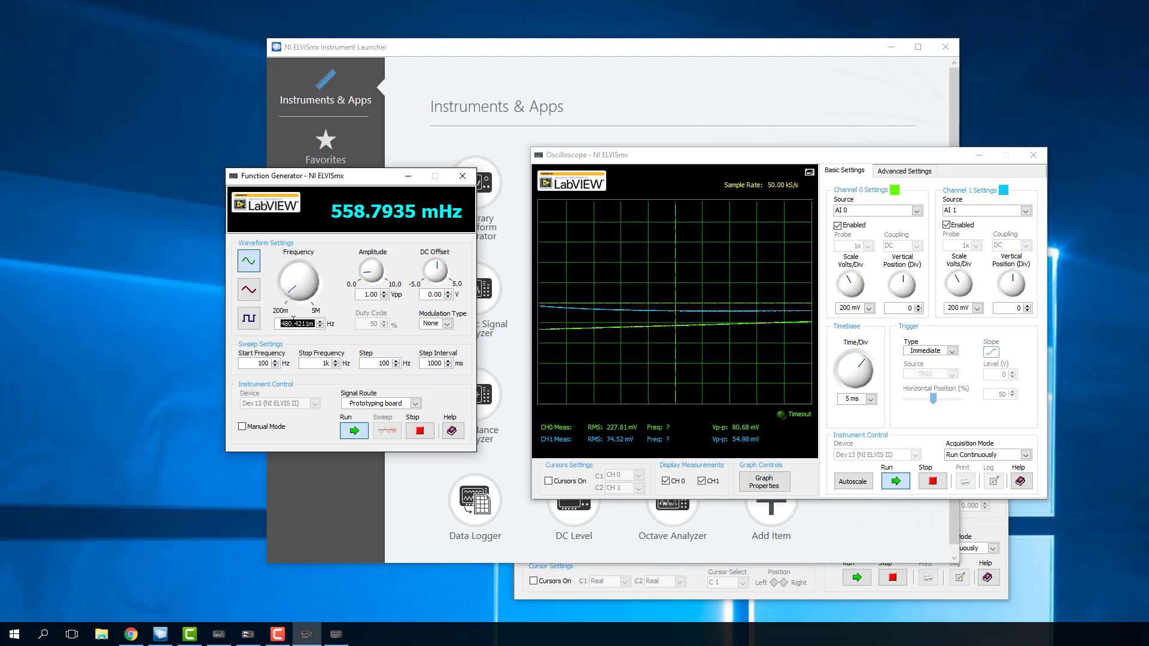
type("1")
key("Return")
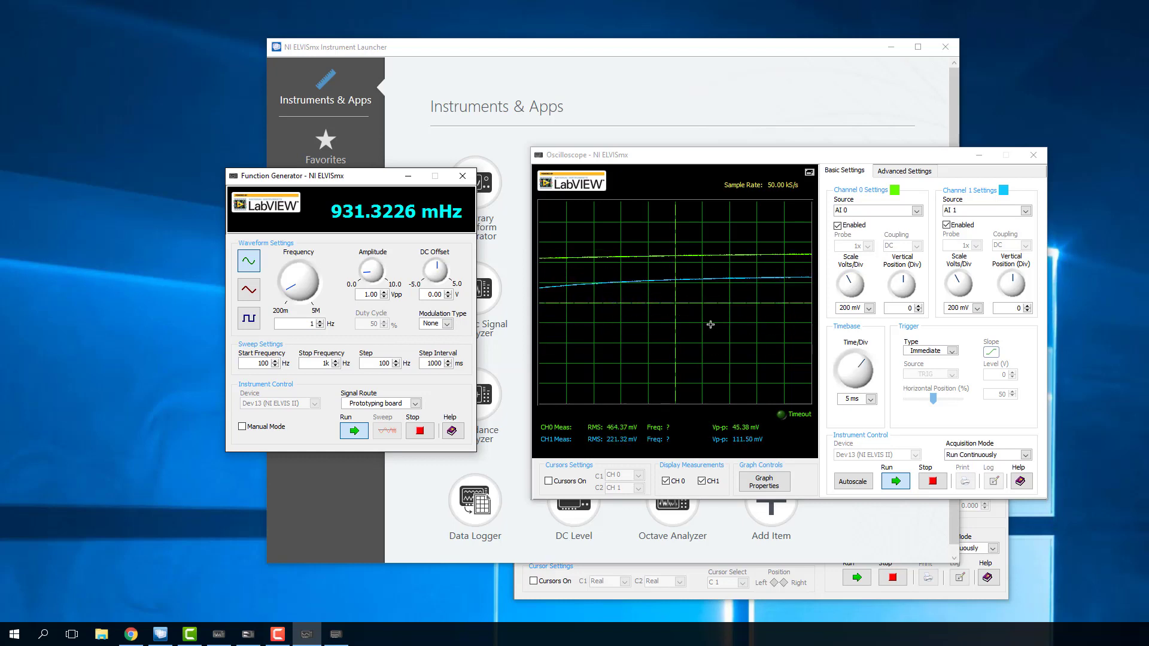
- Set the oscilloscope timebase to 200 ms per division
left_click(901, 415)
left_click(870, 371)
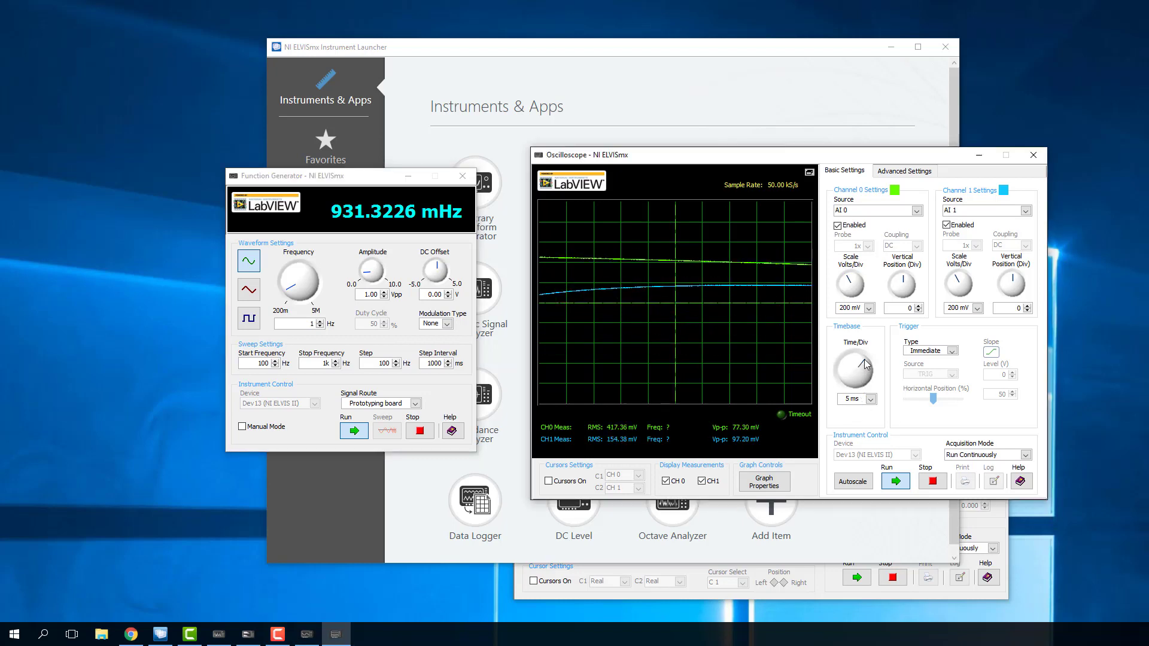
left_click_drag(870, 371, 869, 386)
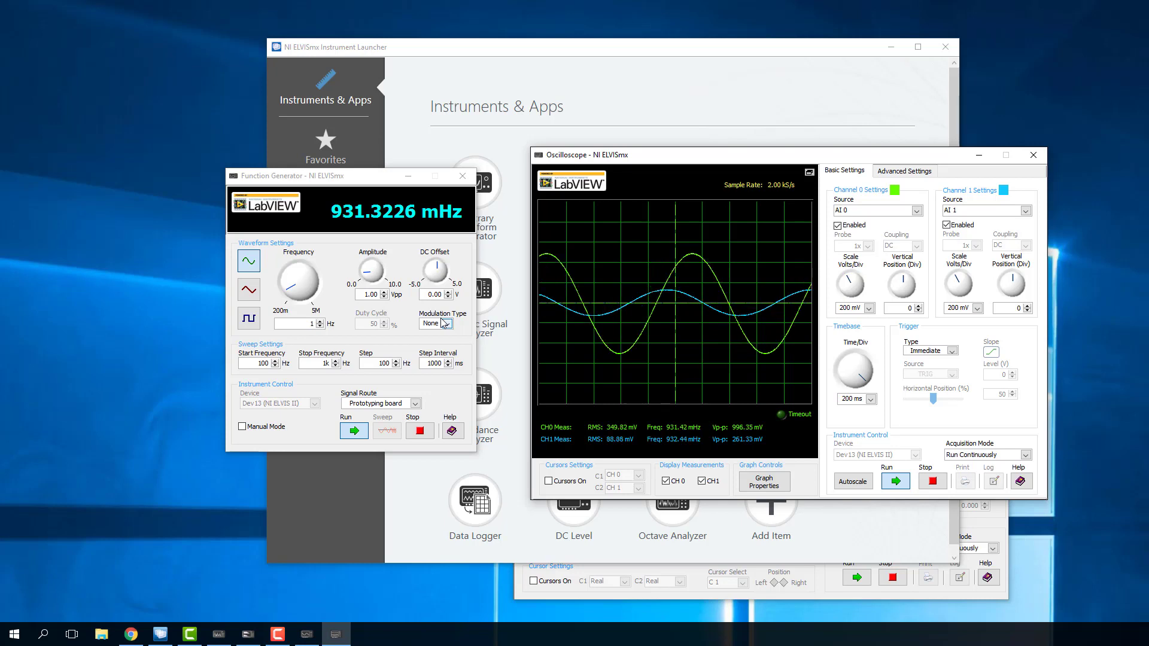
- Set the function generator's DC offset to 1 V
double_click(440, 294)
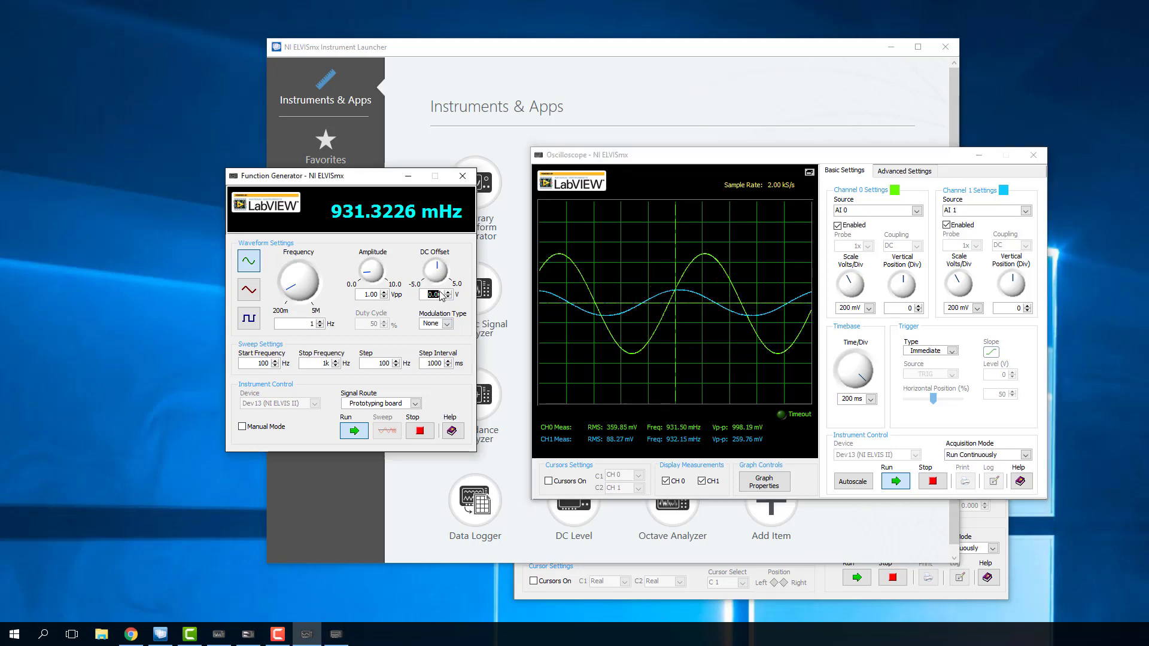
type("1")
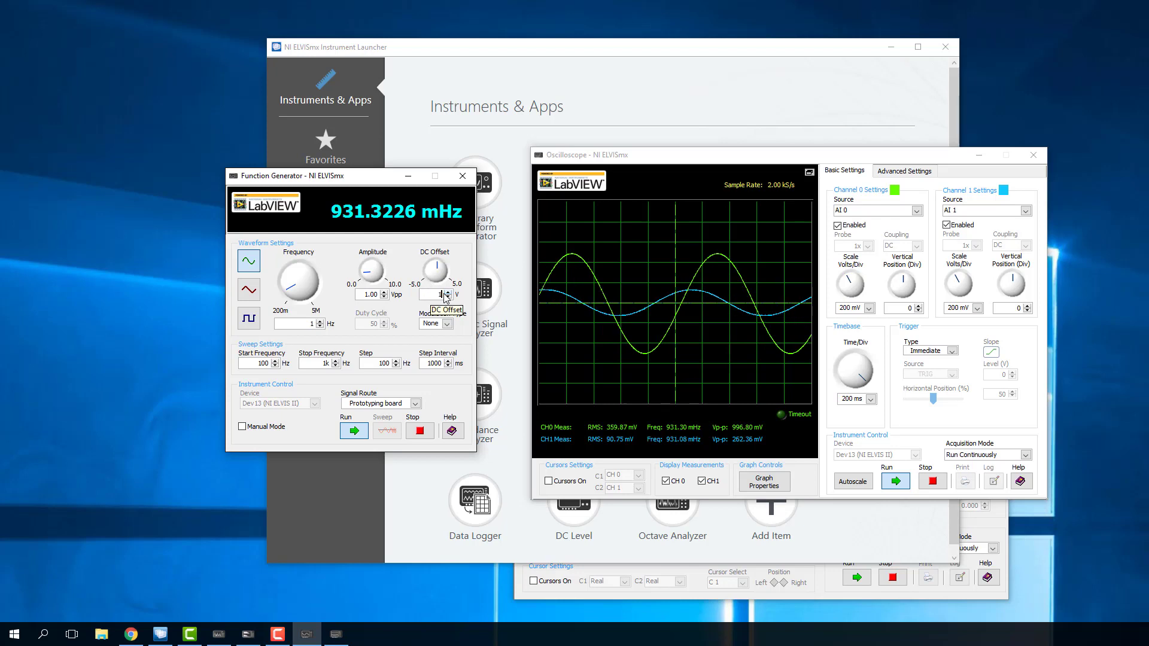
left_click(409, 258)
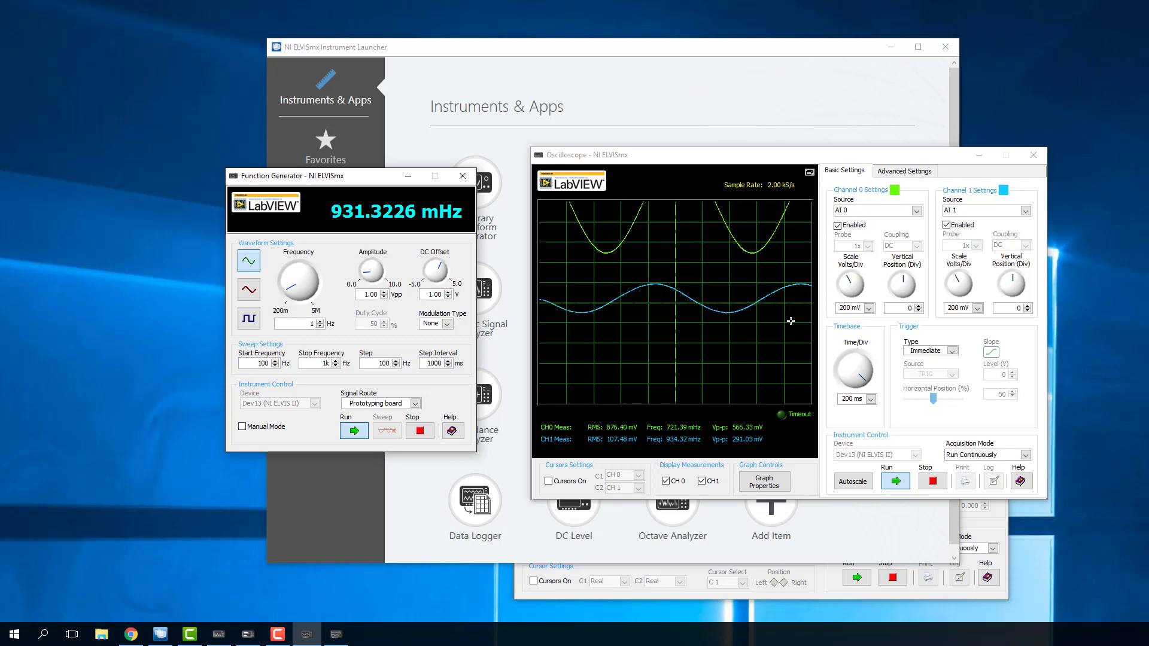
- Stop the oscilloscope and function generator, and reset the generator's DC offset to 0 V
left_click(934, 484)
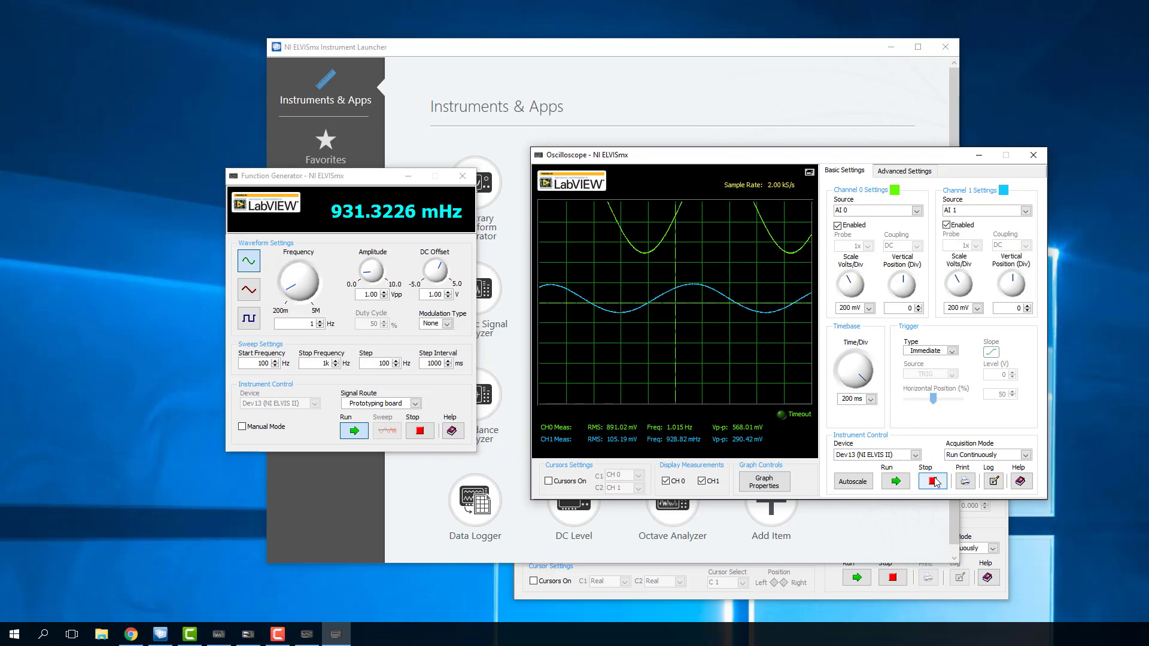
left_click(419, 431)
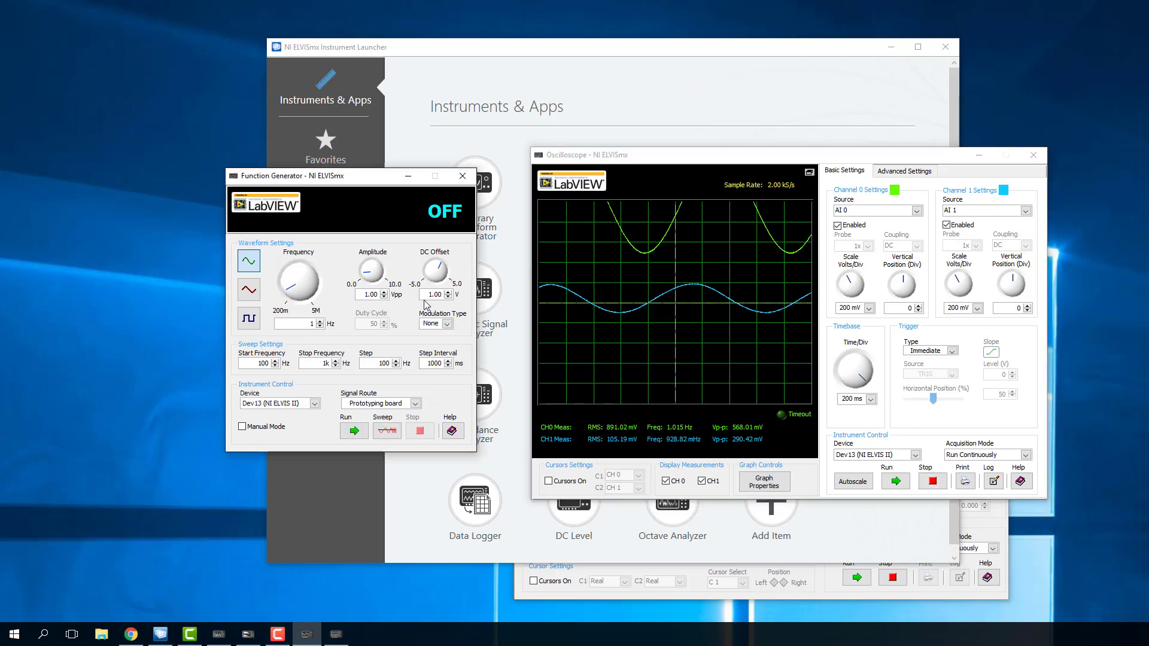
double_click(440, 295)
type("0")
key("Return")
- Close the oscilloscope and bring up the Dynamic Signal Analyzer, moving it higher beside the function generator
left_click(1034, 155)
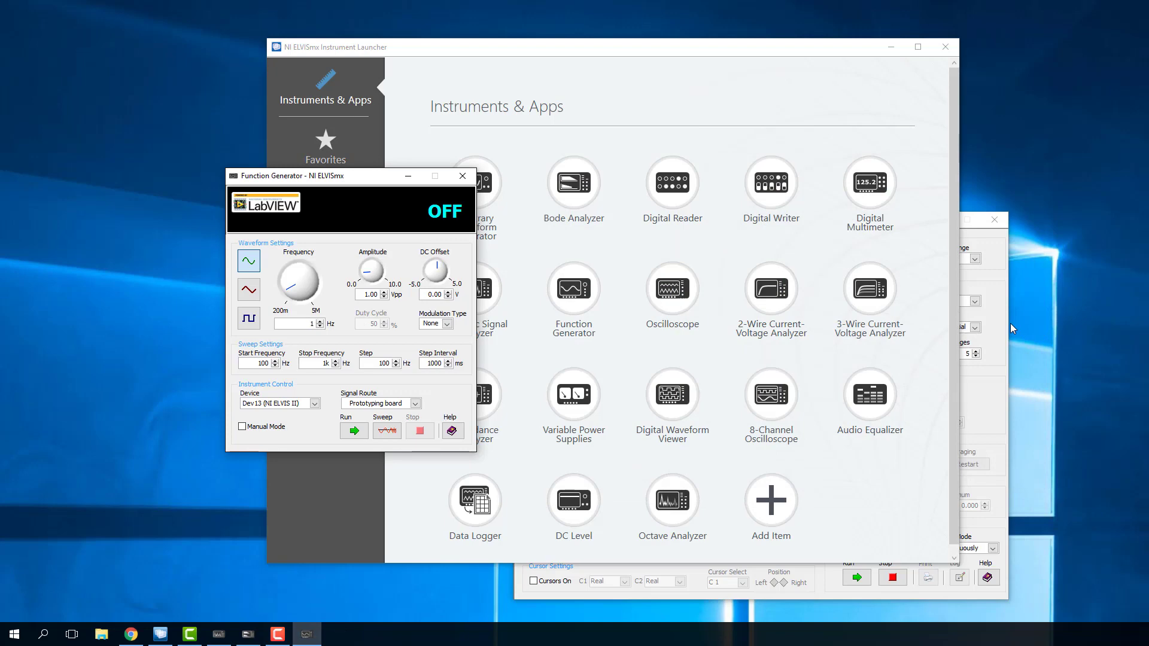
left_click(222, 636)
left_click_drag(642, 220, 643, 150)
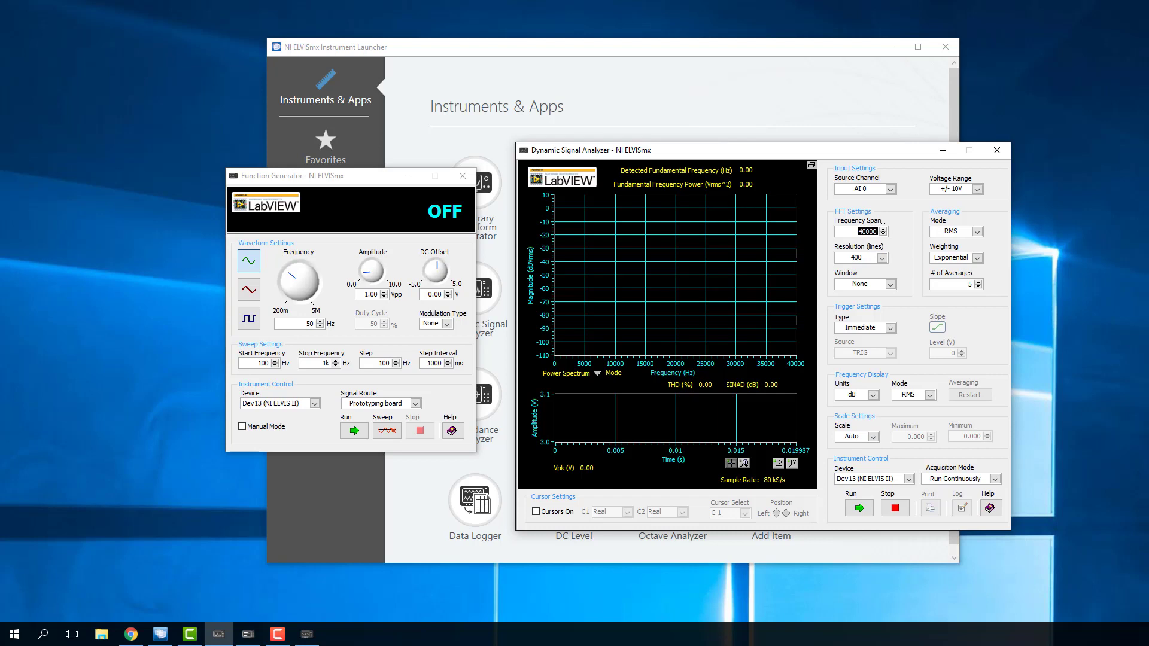
- Set the signal analyzer's FFT frequency span to 405 and its resolution to 200 lines
type("405")
key("Return")
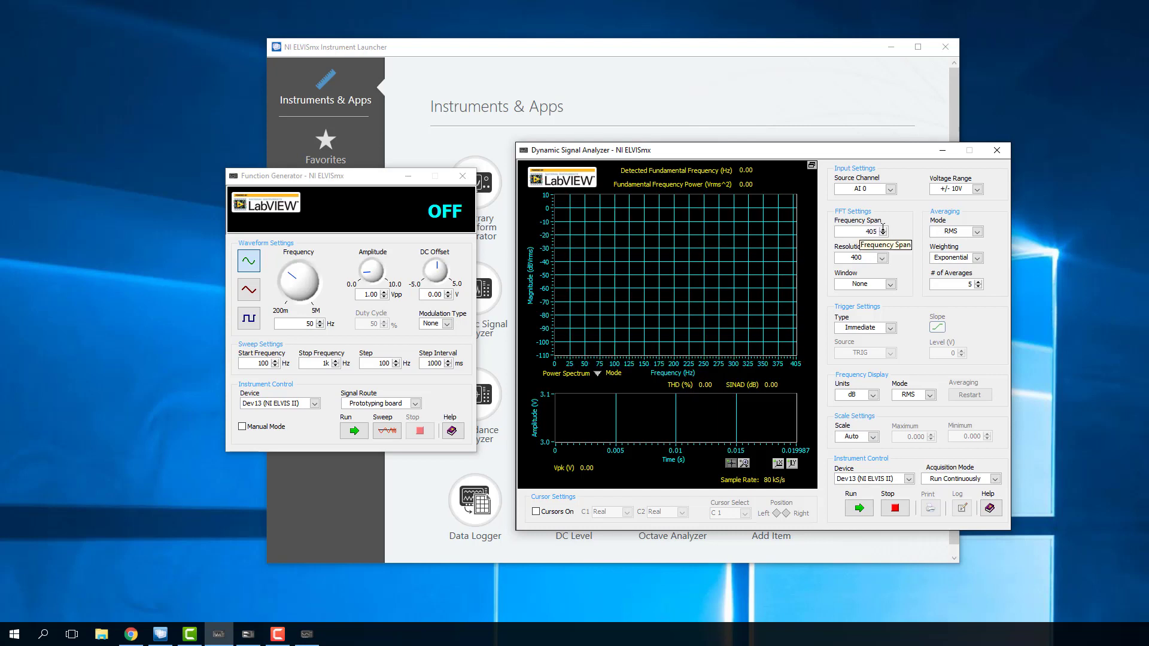
left_click(882, 259)
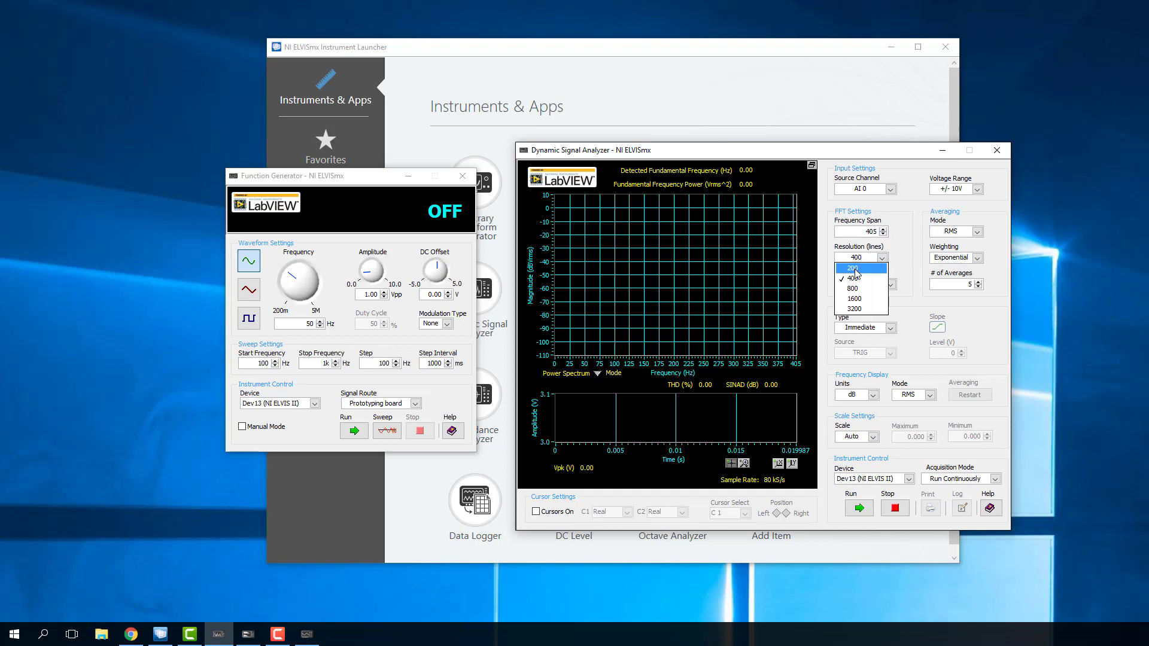
left_click(857, 269)
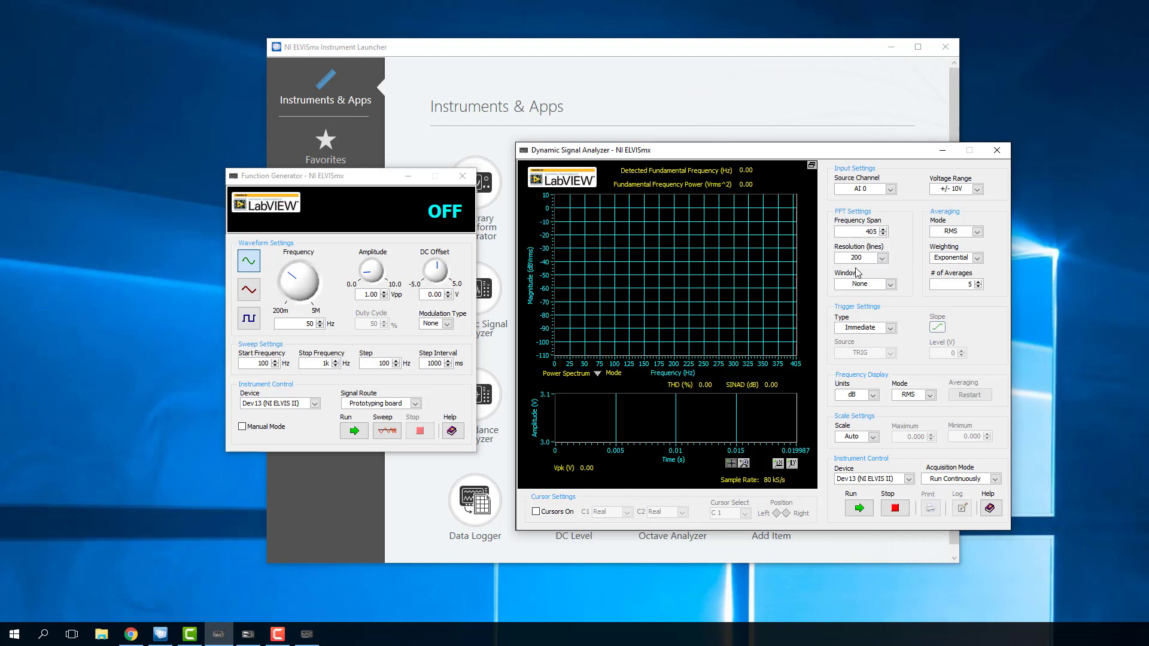
- Set the analyzer's frequency span to 205, and run both the function generator and the Dynamic Signal Analyzer
left_click(882, 234)
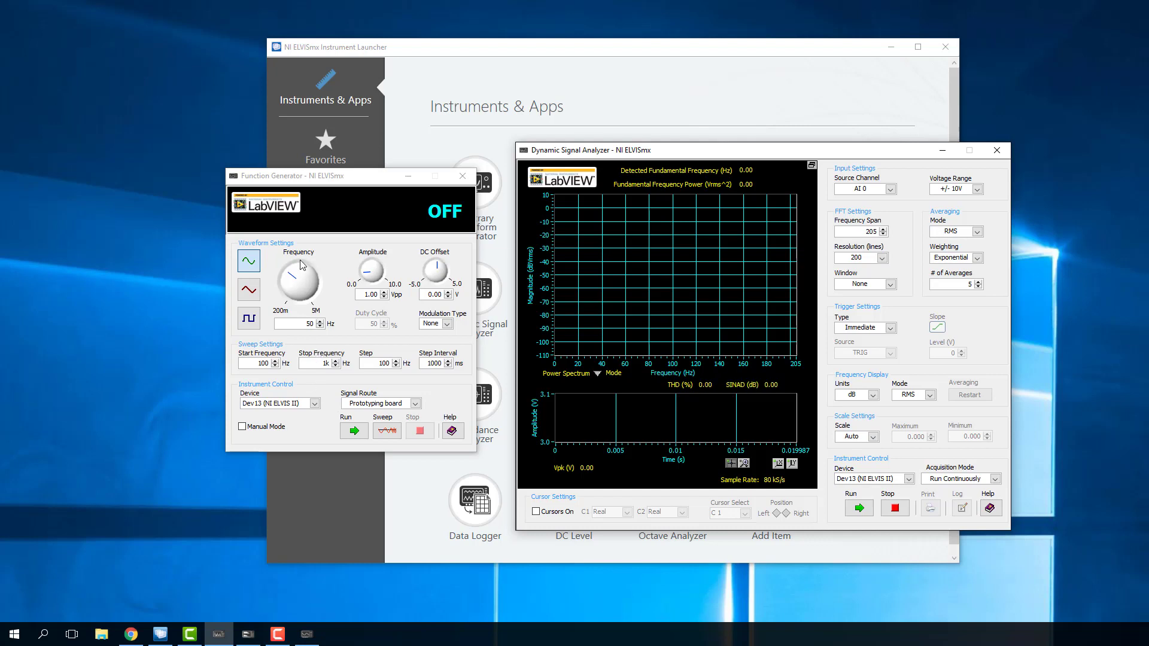
left_click(353, 428)
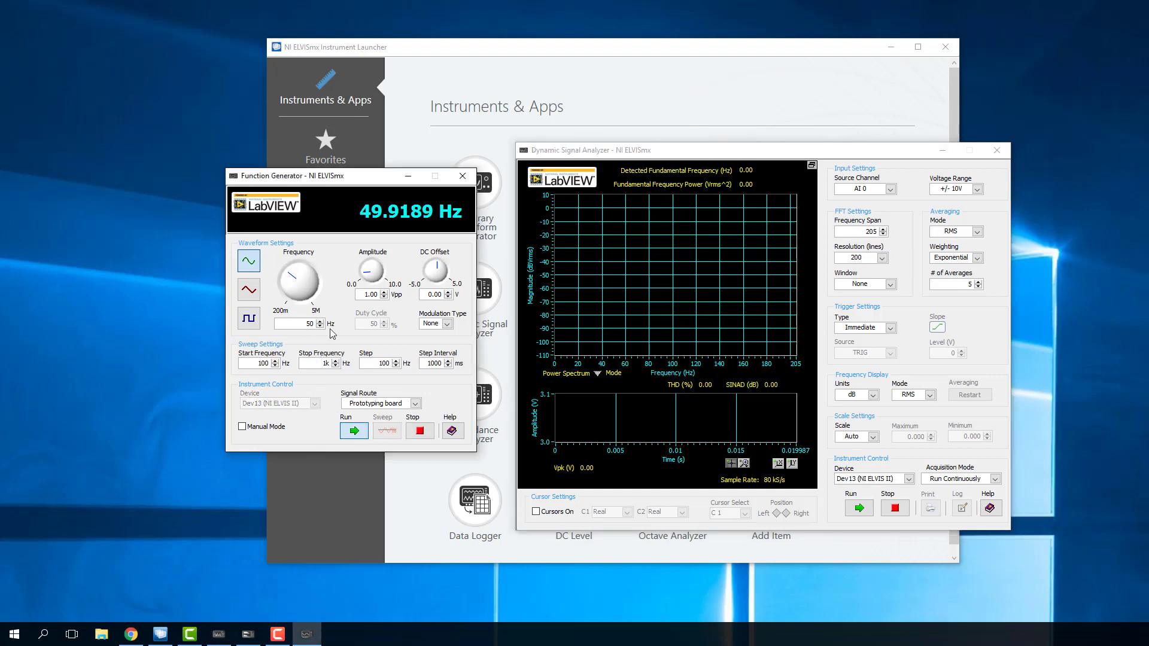
left_click(859, 509)
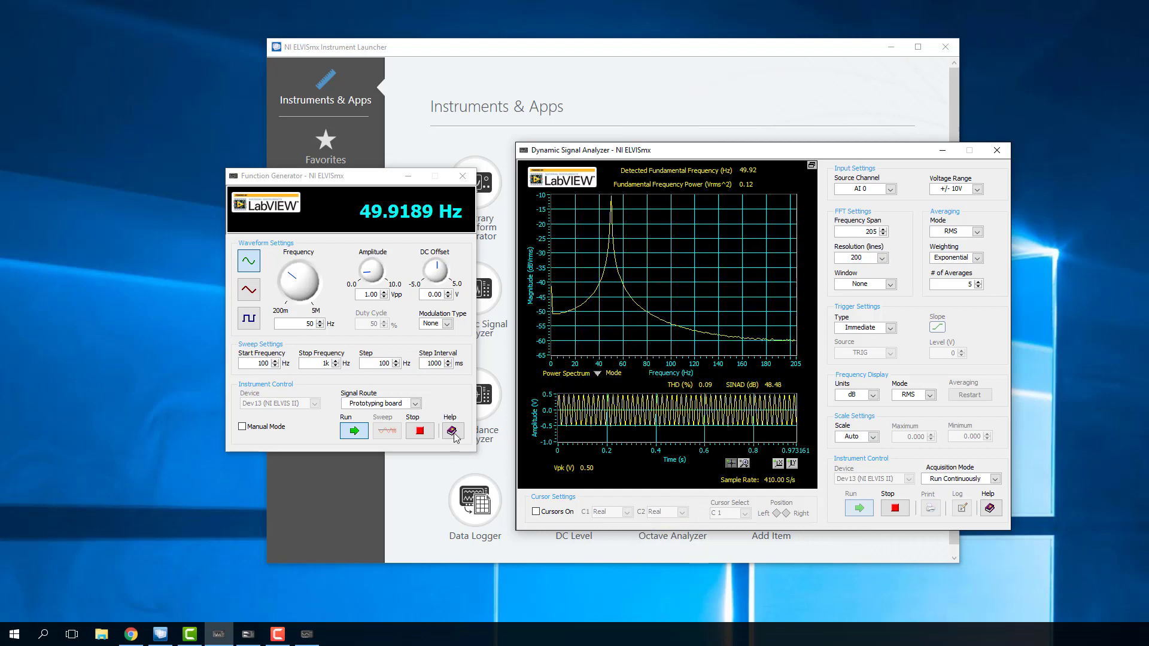
- Set the function generator's frequency to 20 Hz while the analyzer is running
left_click(311, 324)
double_click(312, 325)
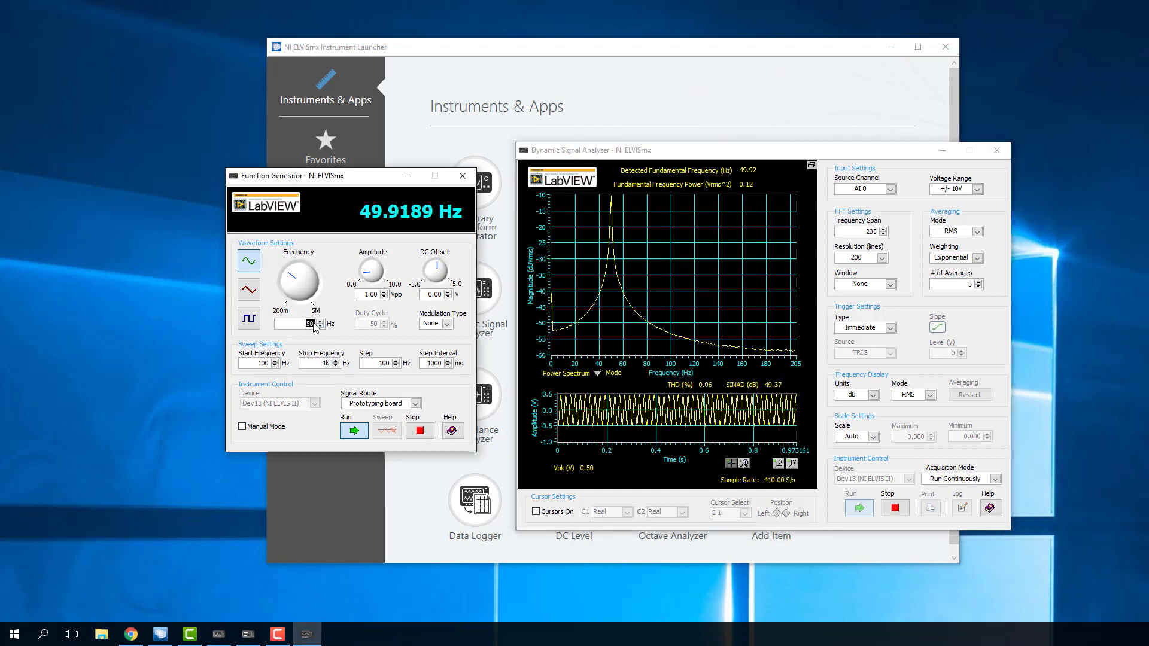
type("20")
key("Return")
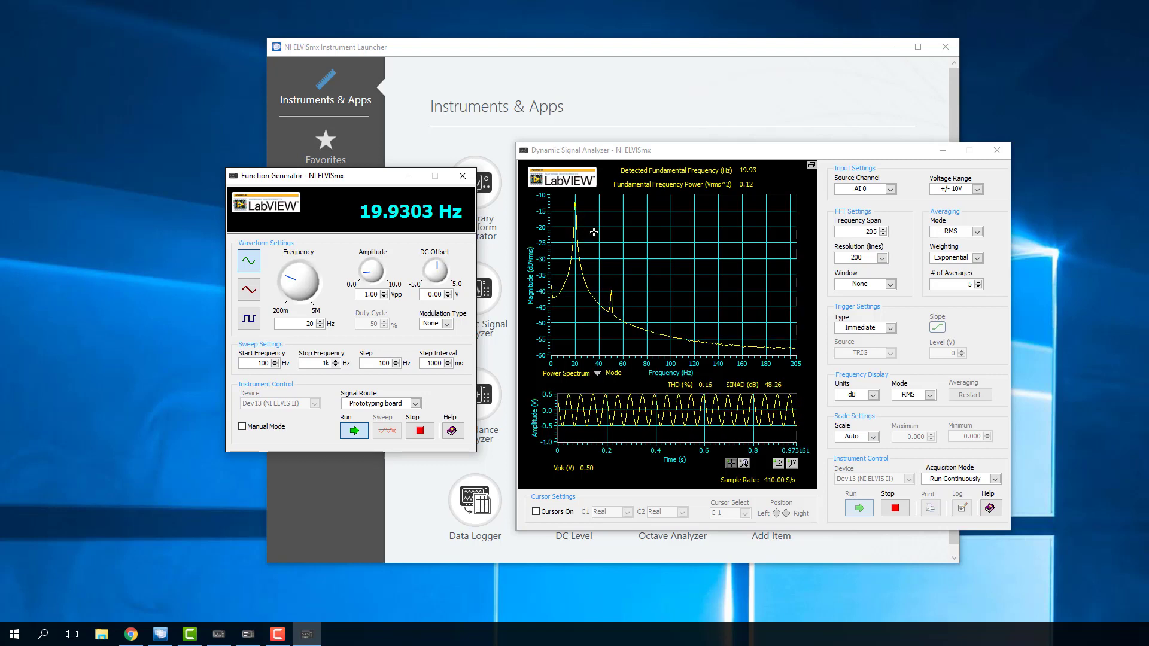
- Set the Dynamic Signal Analyzer's number of averages to 1 while it is running
double_click(958, 284)
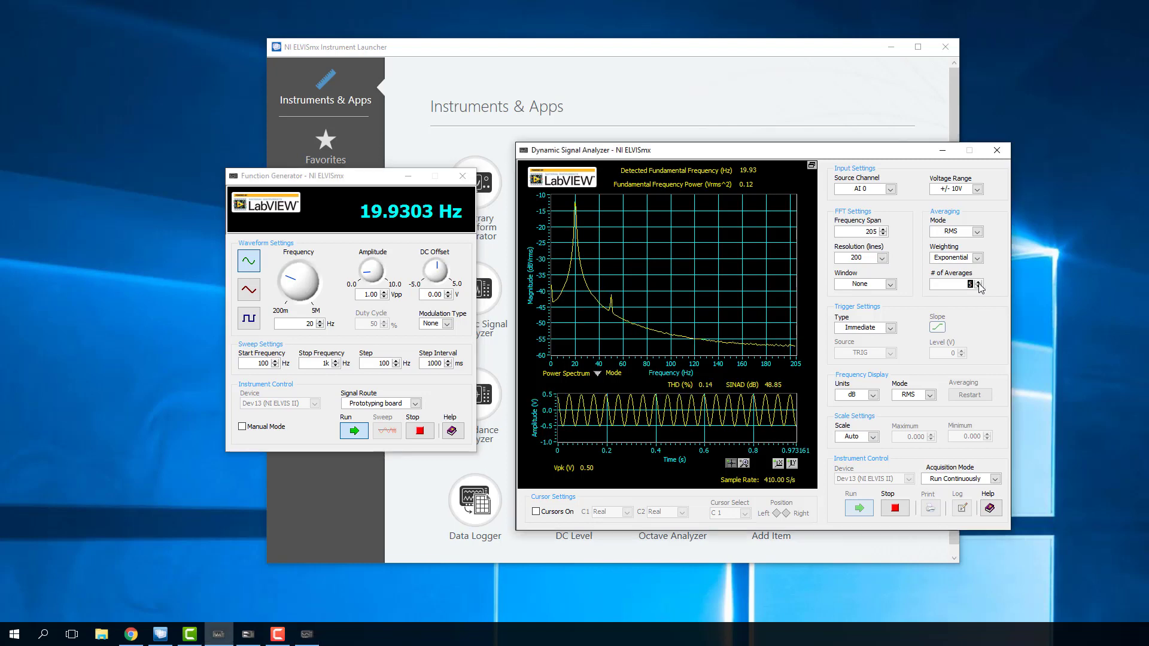
type("1")
key("Return")
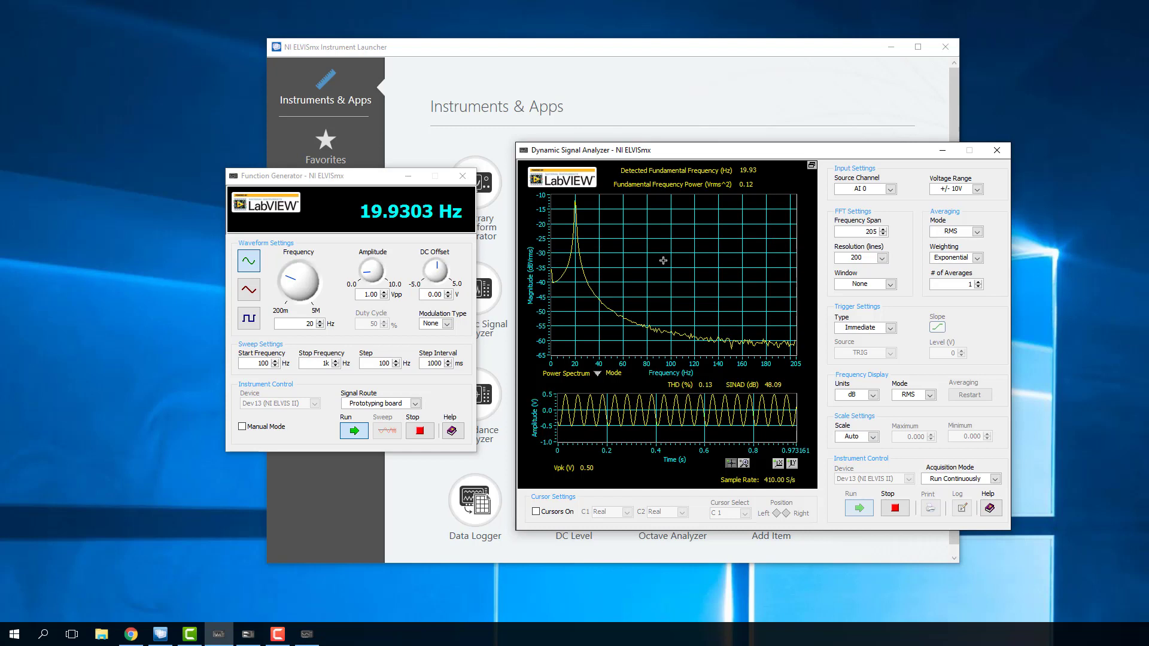
- Stop the Dynamic Signal Analyzer and the function generator, and close both instruments
left_click(894, 509)
left_click(421, 431)
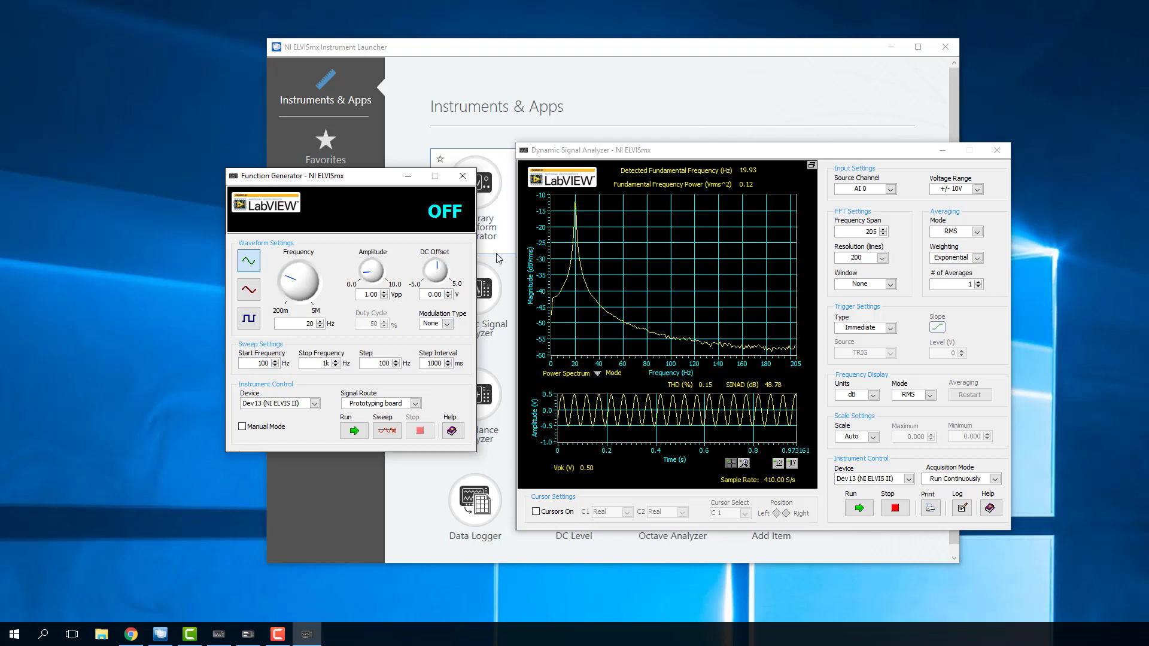
left_click(462, 176)
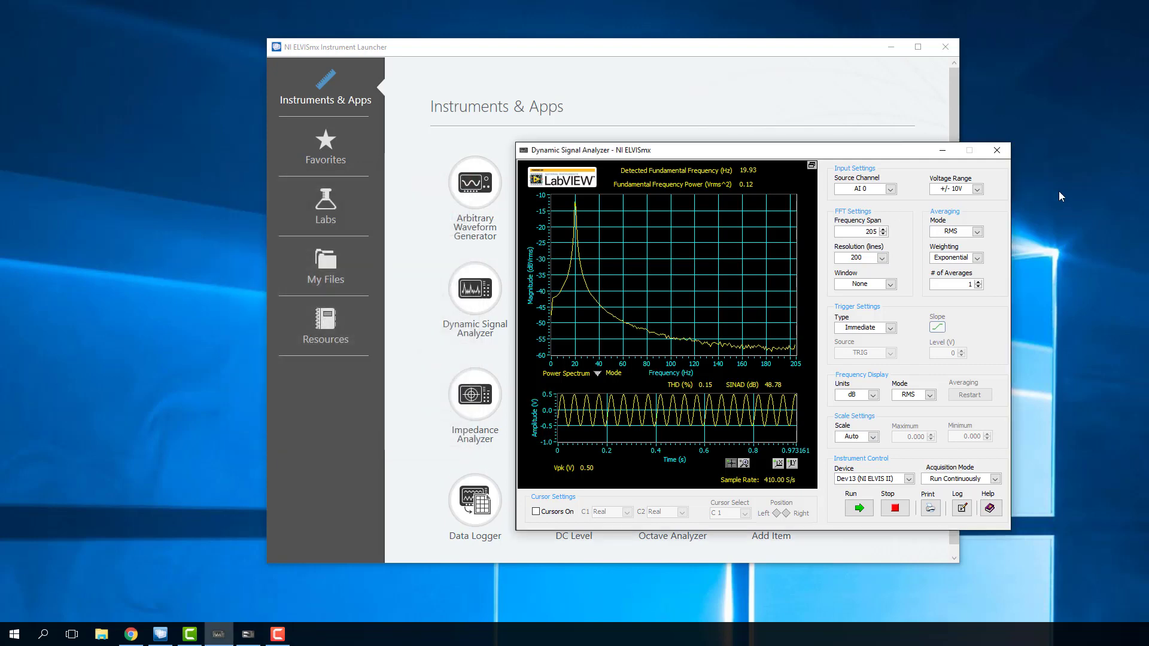
left_click(997, 150)
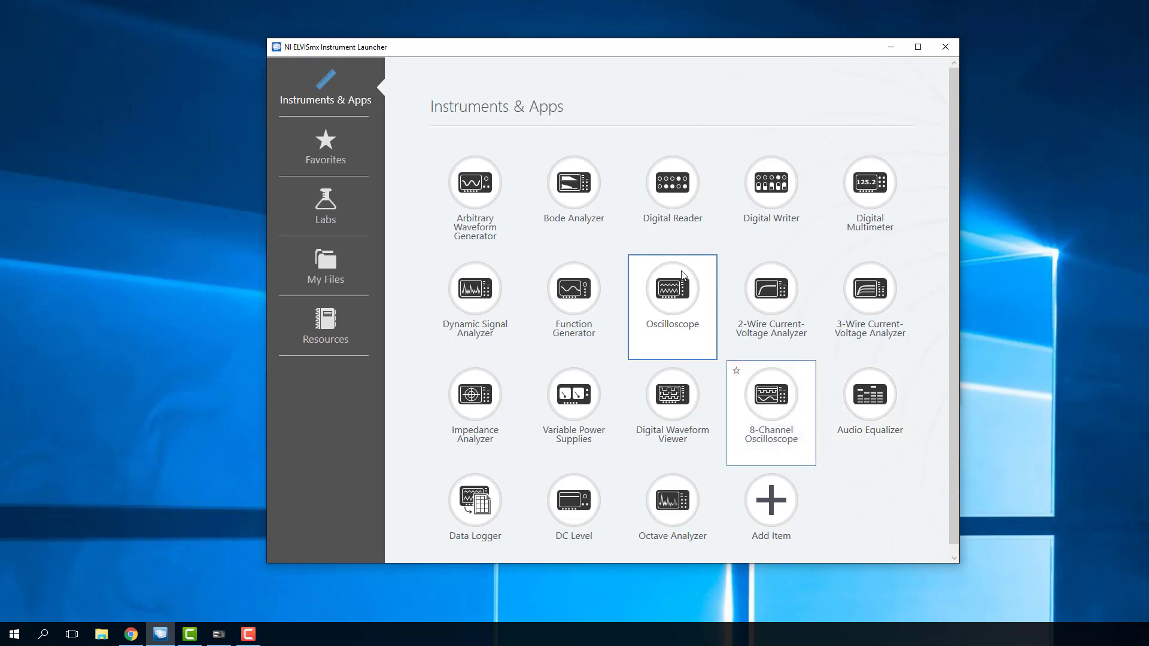
- Bring up the Bode Analyzer and set its stimulus channel to AI 0 and its response channel to AI 1
left_click(220, 637)
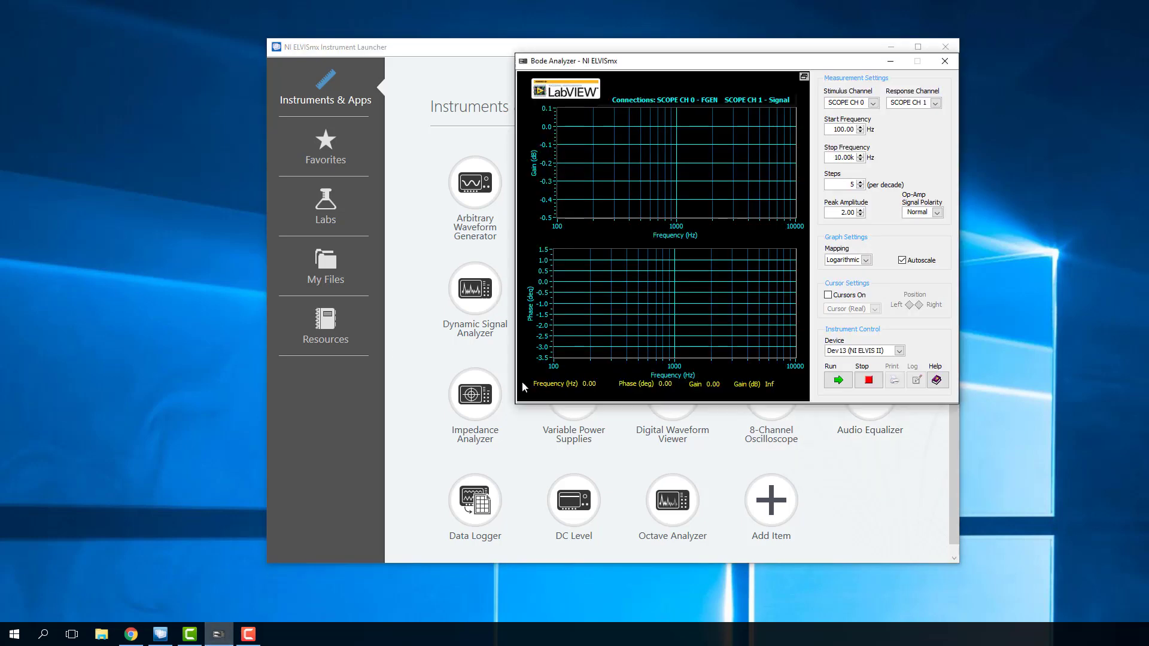
left_click_drag(698, 67, 637, 111)
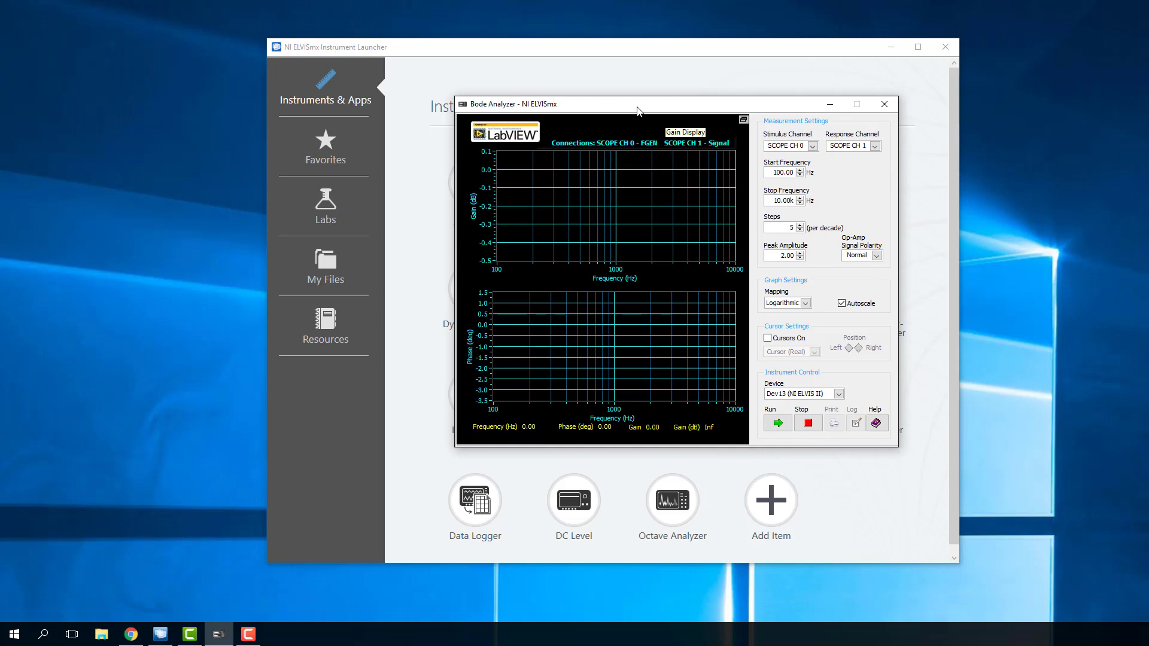
left_click(790, 146)
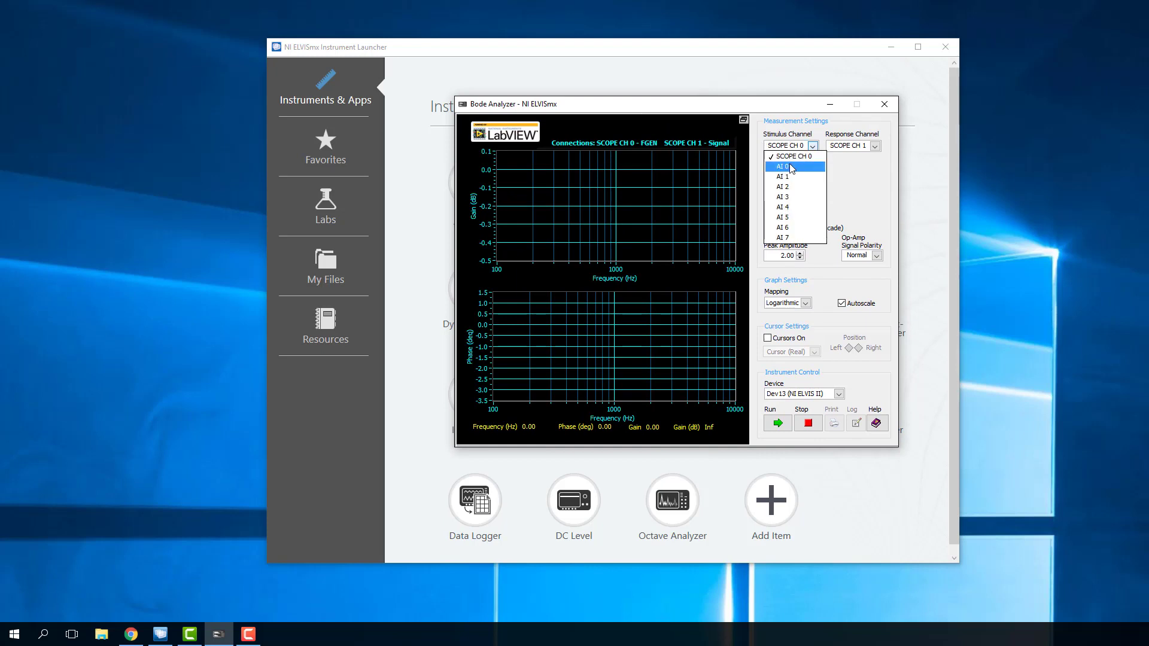
left_click(790, 167)
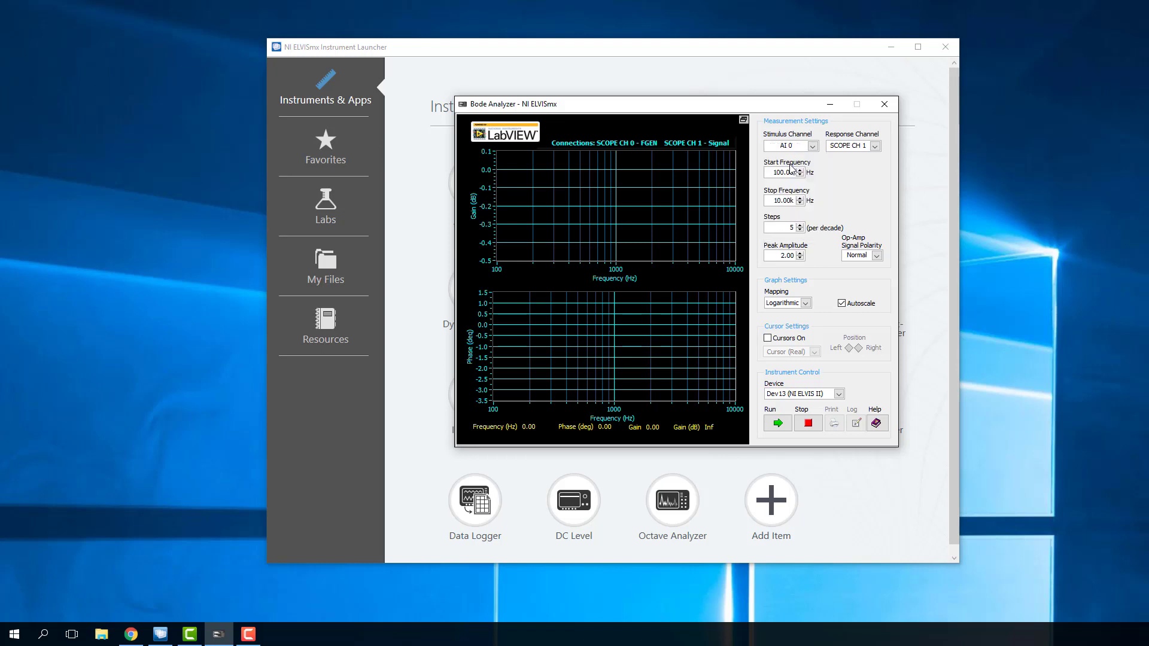
left_click(848, 148)
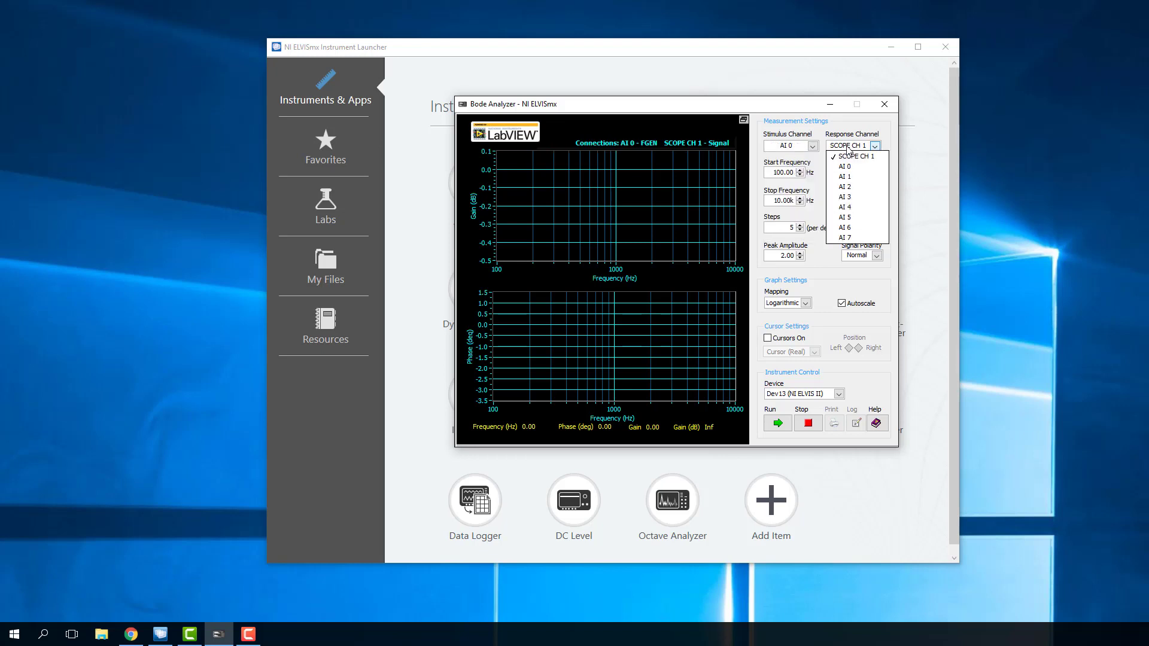
left_click(848, 178)
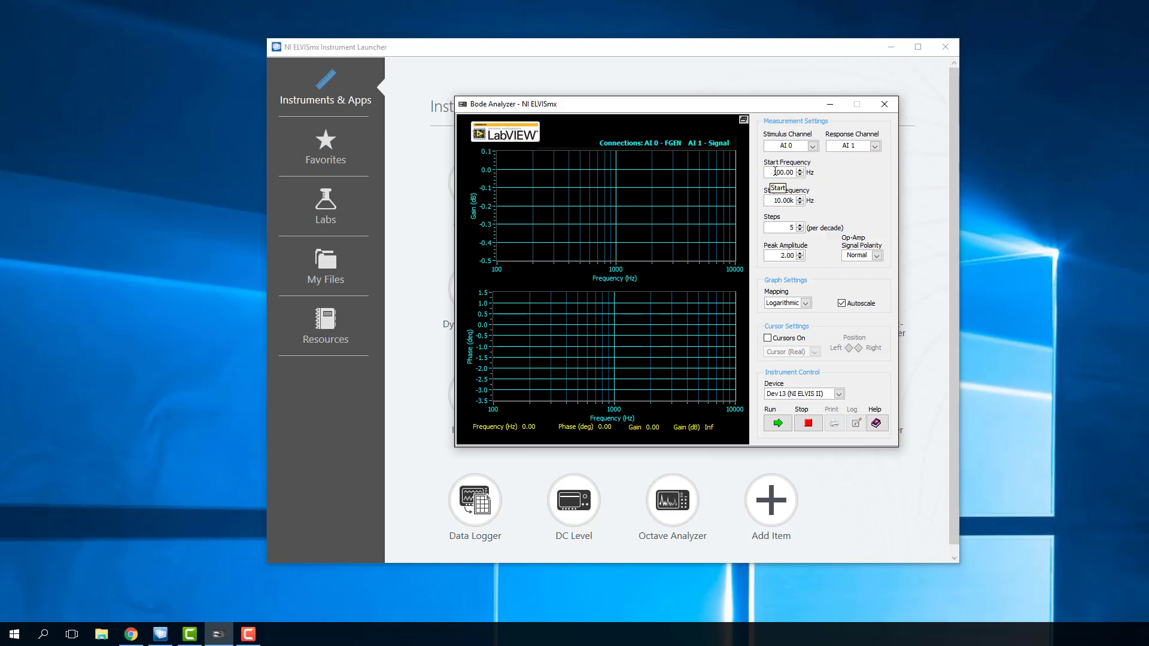
- Set the Bode Analyzer's start frequency to 1 Hz and its stop frequency to 200 Hz
left_click_drag(774, 171, 796, 172)
type("0.5")
key("Return")
double_click(778, 201)
type("200")
key("Return")
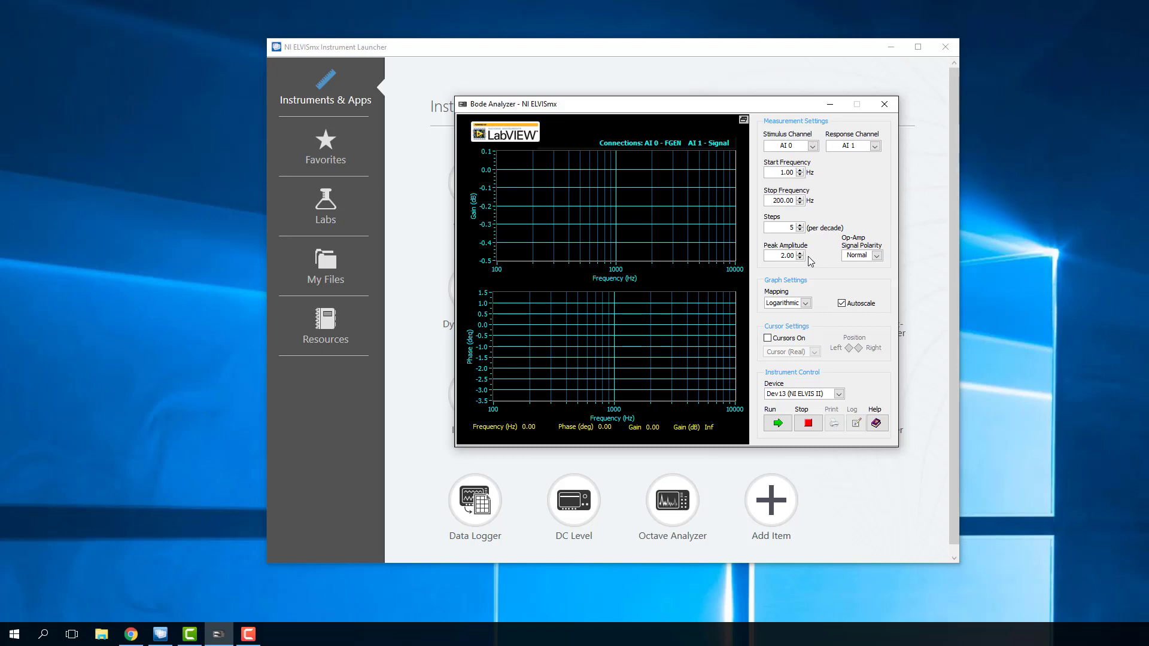
- Review the op-amp signal polarity options, keeping Normal, and run the Bode Analyzer's frequency sweep
left_click(857, 258)
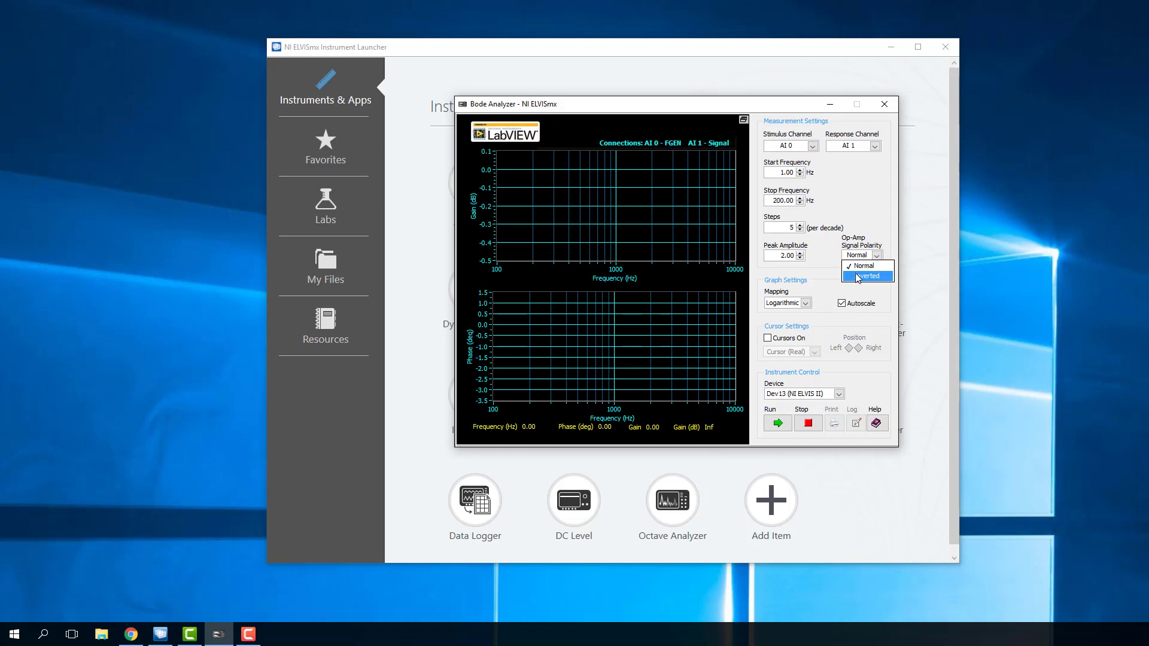
left_click(855, 228)
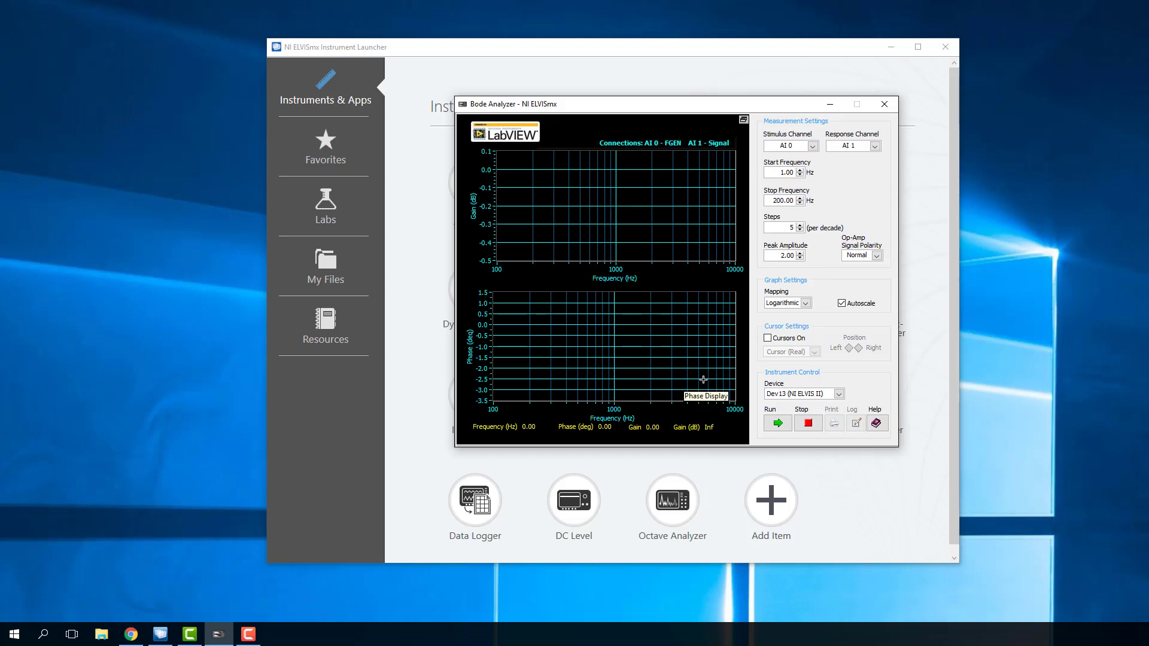
left_click(860, 256)
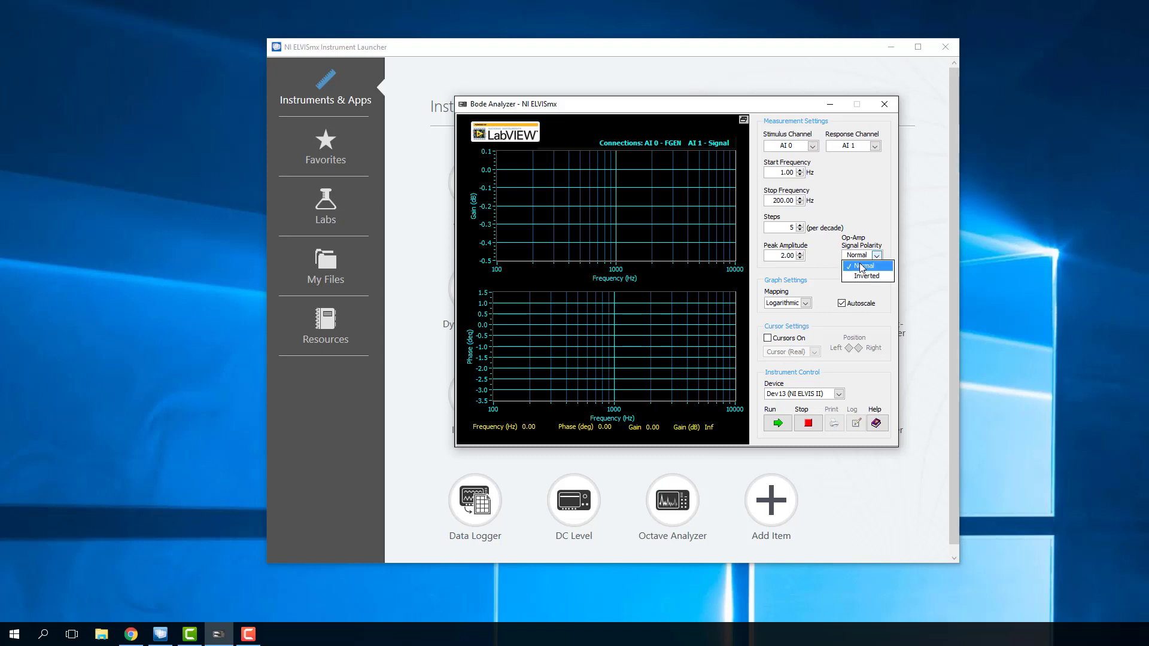
left_click(859, 223)
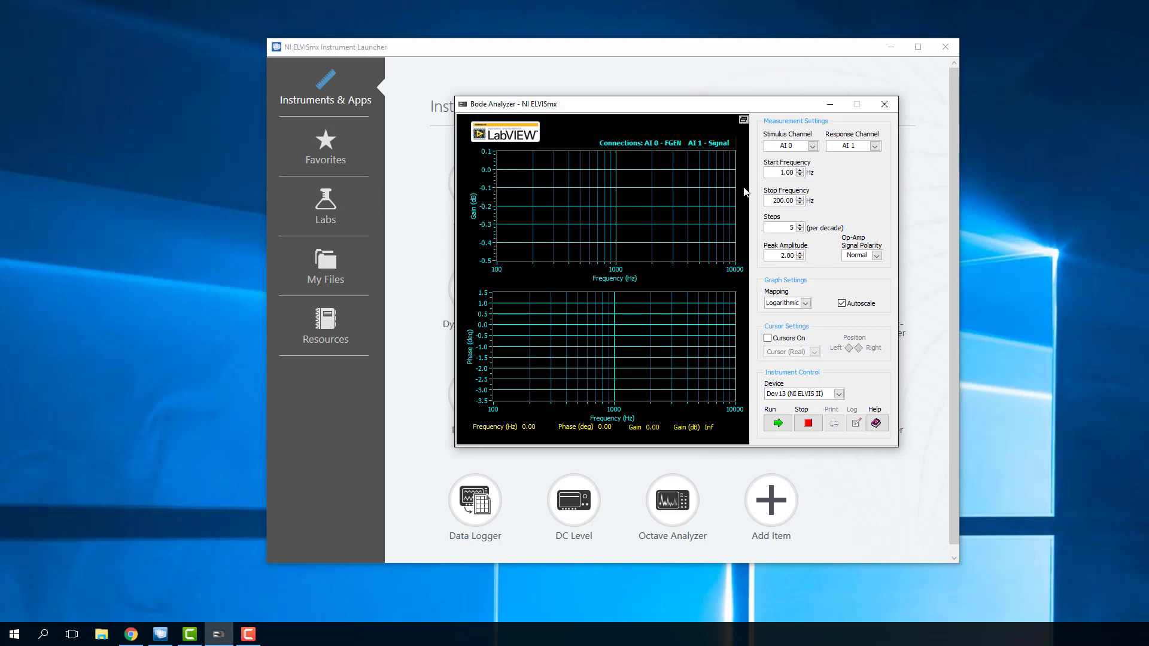
left_click(781, 423)
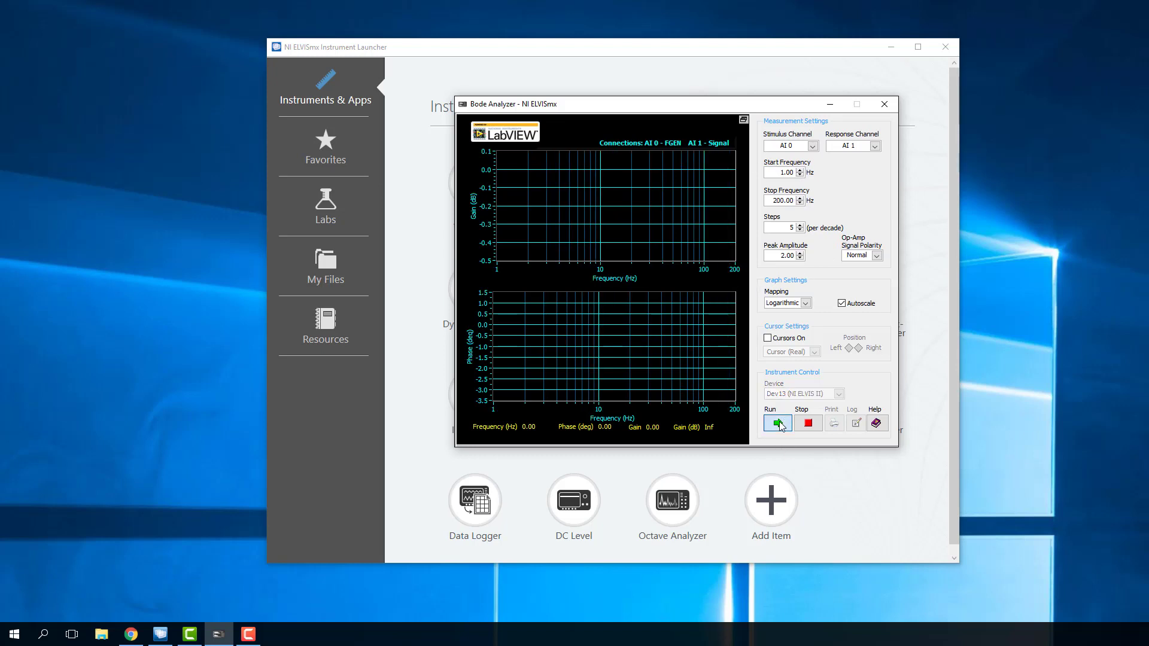